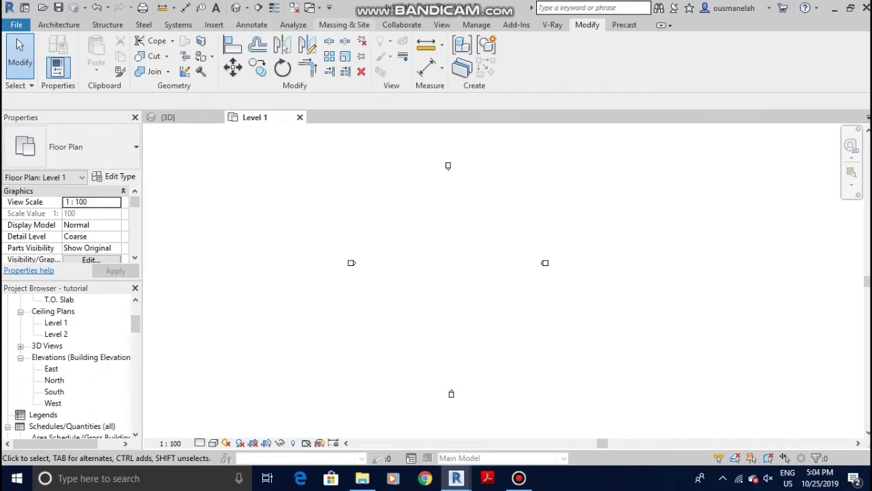
Start a new in-place mass with the name Mass 1.
left_click(344, 25)
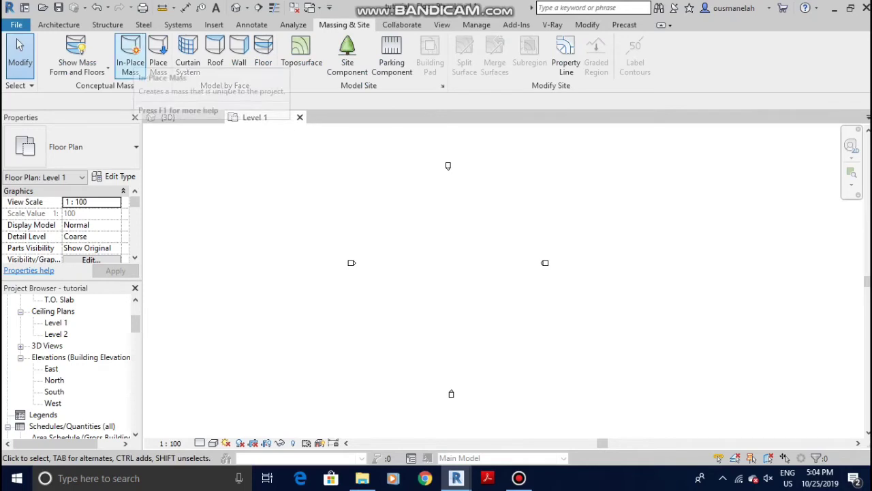
left_click(130, 54)
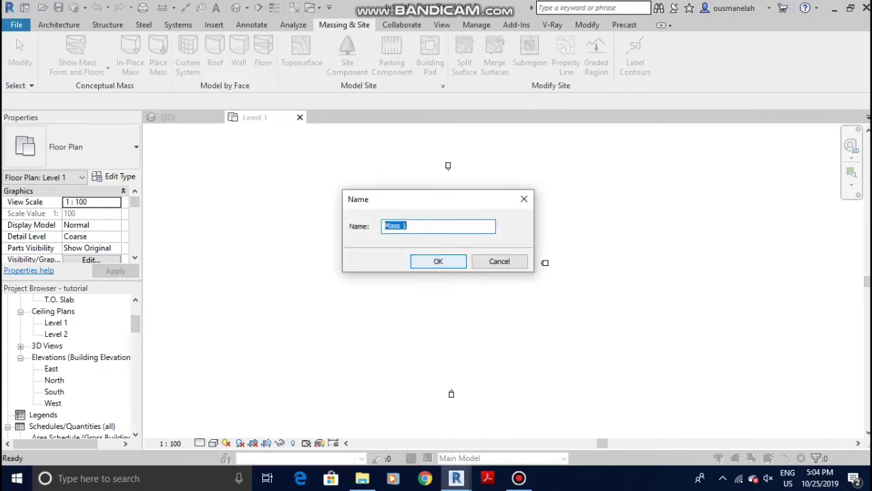
key("Return")
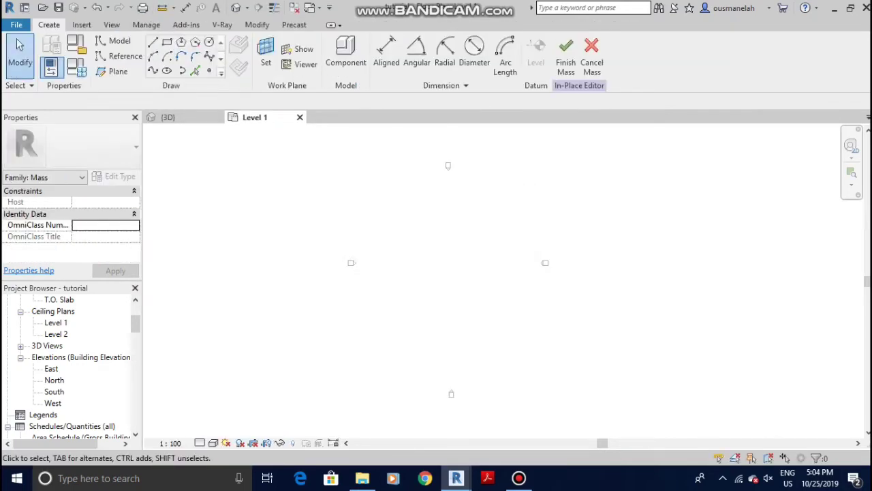
Sketch a 30000 by 19000 rectangle between the elevation markers on the Level 1 plan.
left_click(167, 41)
left_click(374, 200)
left_click(520, 327)
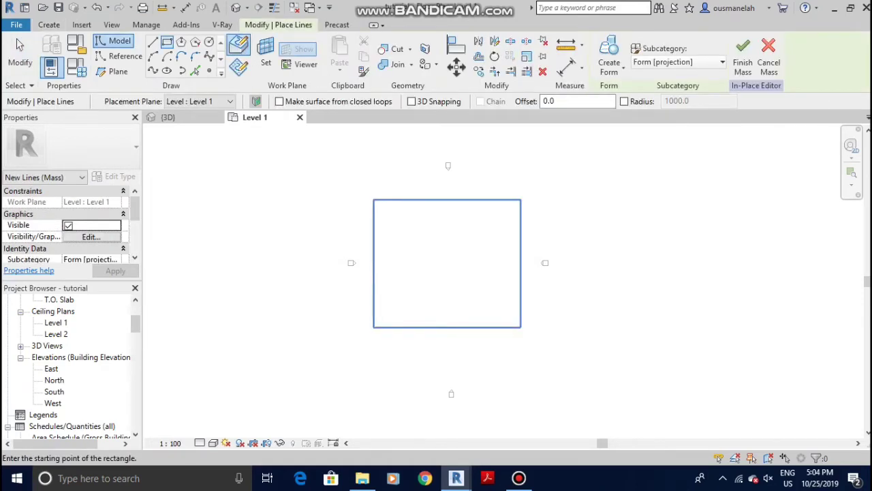
left_click(397, 227)
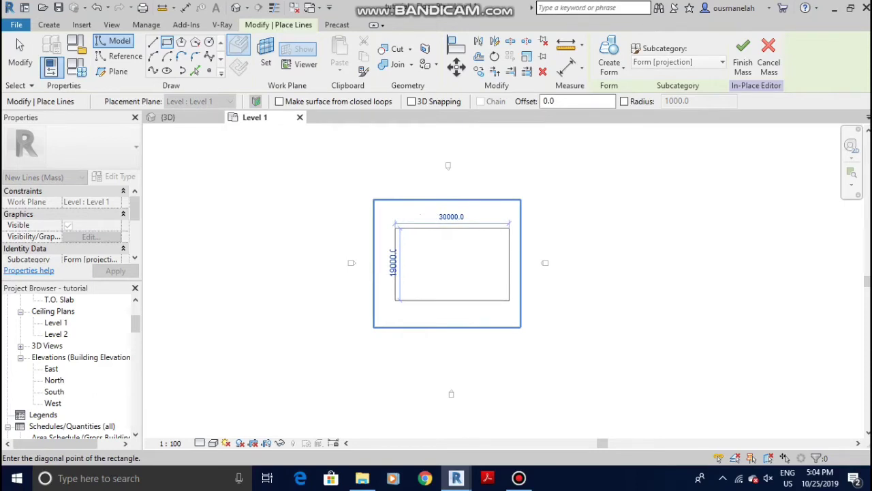
left_click(509, 299)
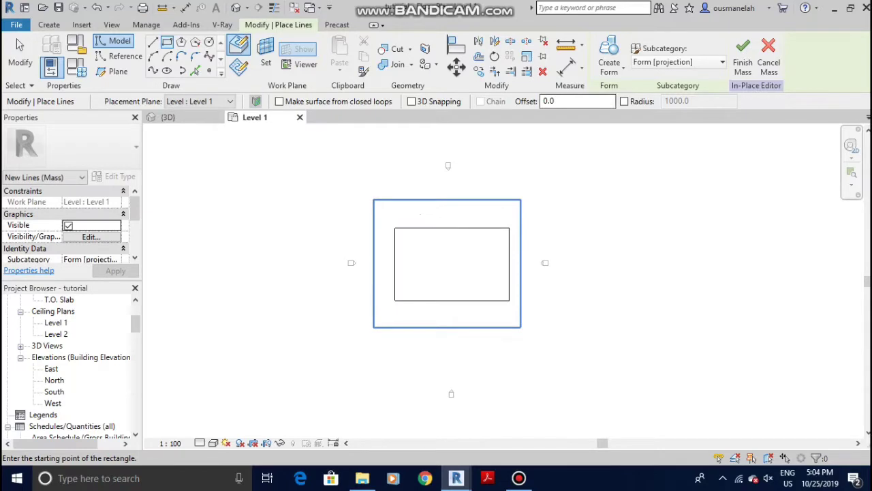
key("Escape")
Create a solid form from the closed rectangle and display it in the default 3D view.
key("Tab")
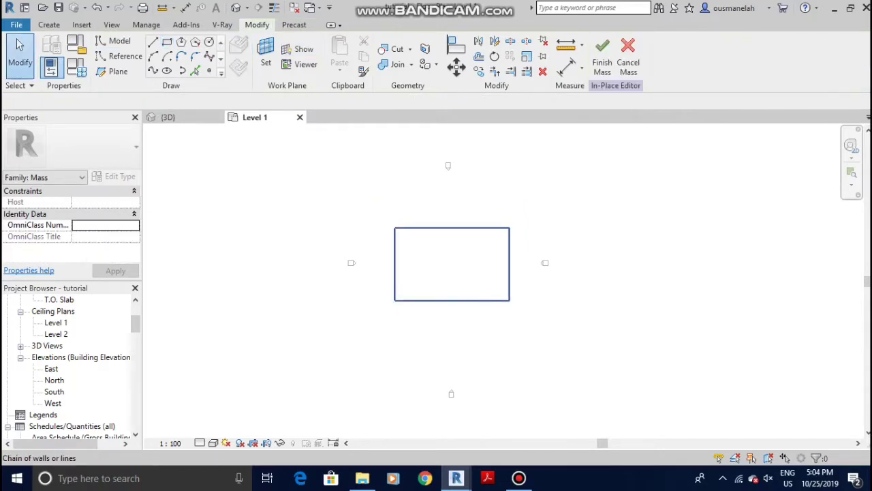
left_click(420, 228)
left_click(609, 67)
left_click(625, 90)
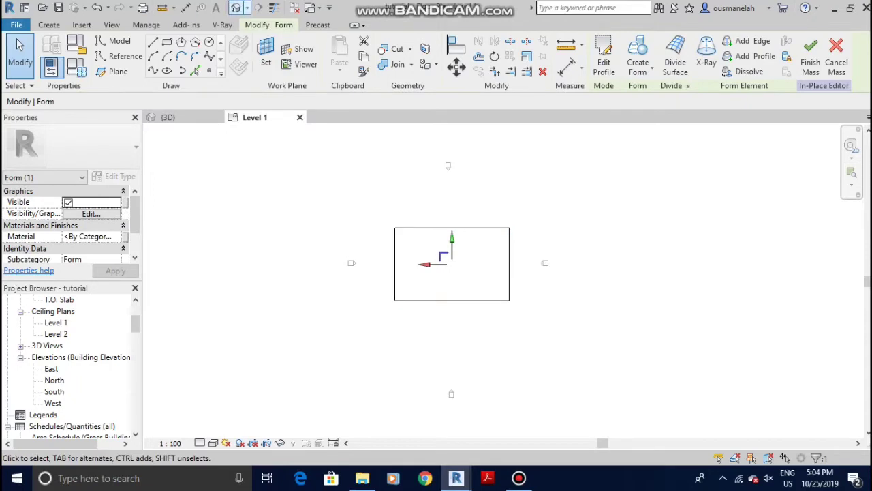
left_click(236, 9)
scroll(457, 246, "up", 3)
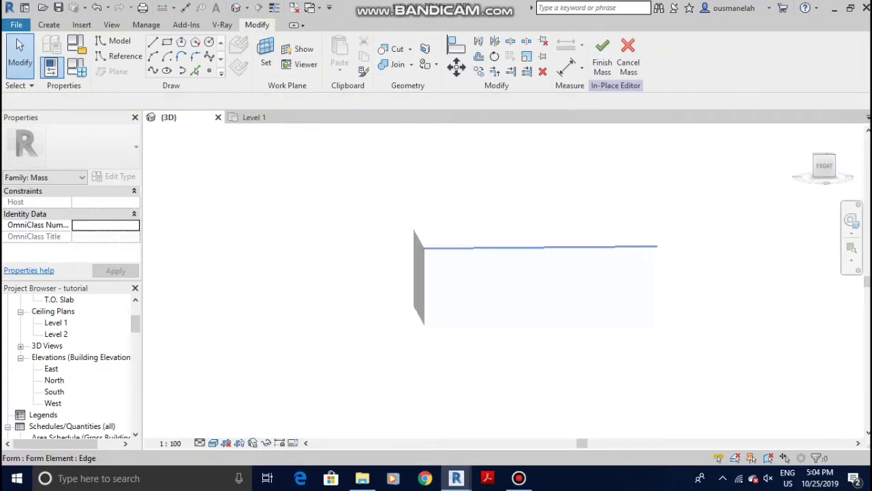
scroll(466, 231, "down", 3)
middle_click_drag(466, 230, 476, 241, "shift")
scroll(473, 248, "up", 1)
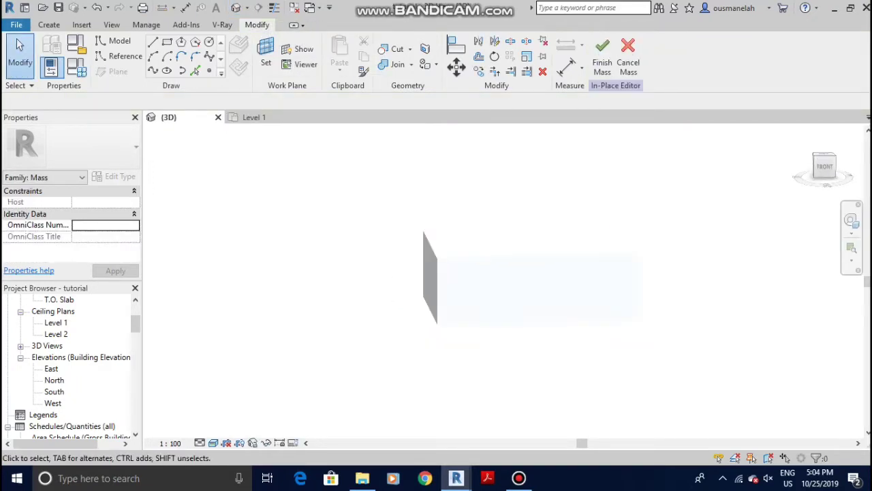
Try to set the height of the form's upper front edge to 500.
left_click(473, 257)
scroll(423, 291, "up", 2)
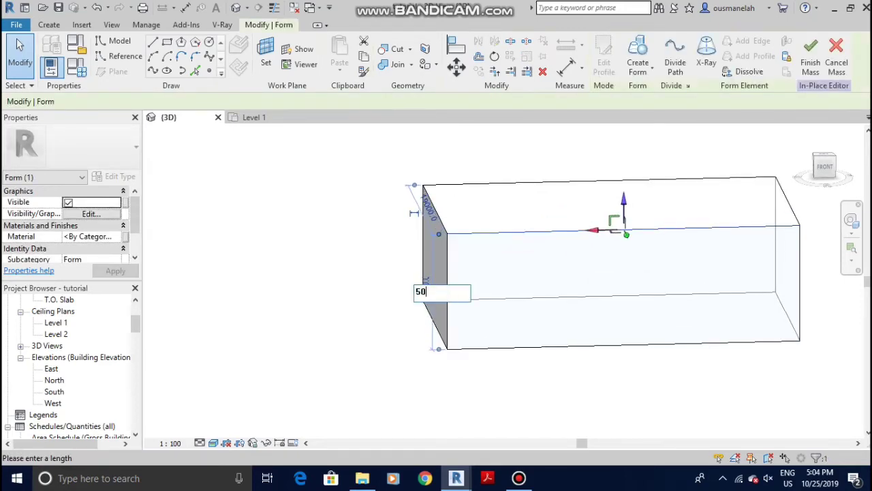
type("500")
key("Return")
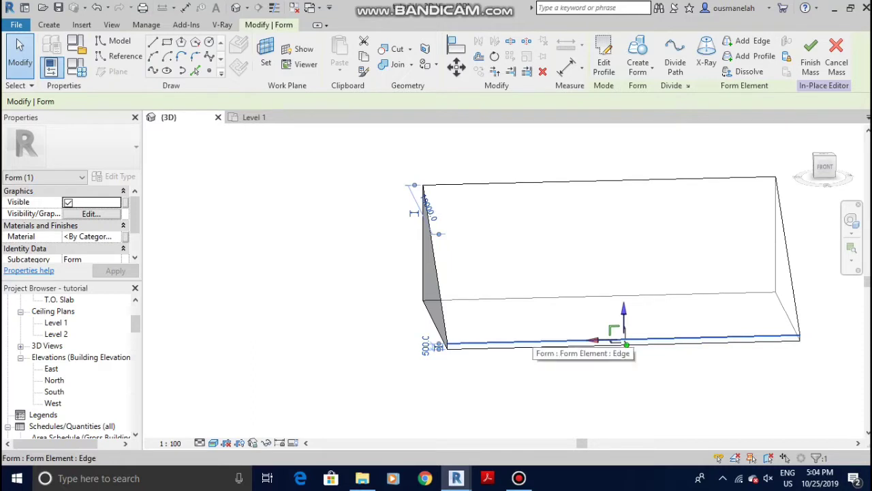
key("Escape")
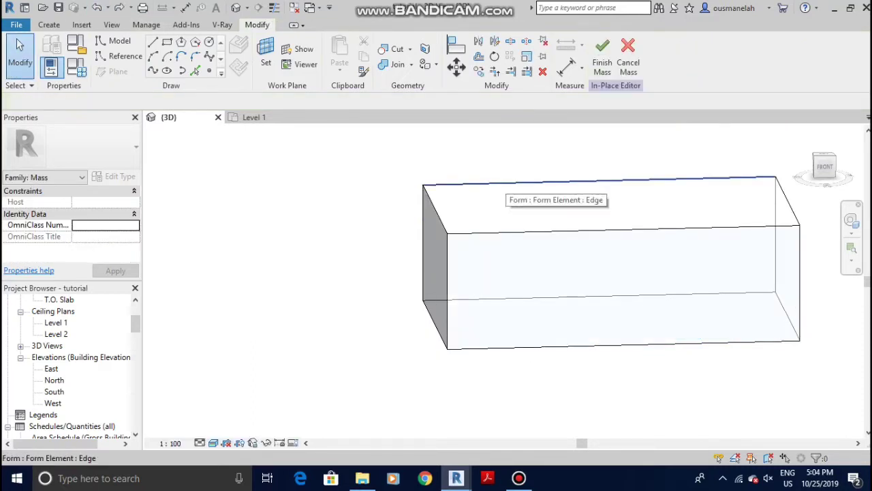
Select the form's whole top face and set its height to 500.
key("Tab")
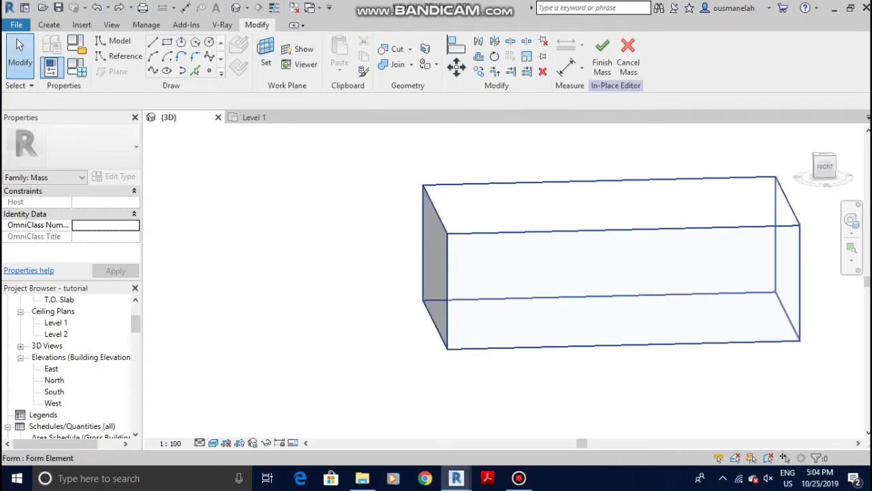
key("Tab")
key("Tab")
left_click(506, 182)
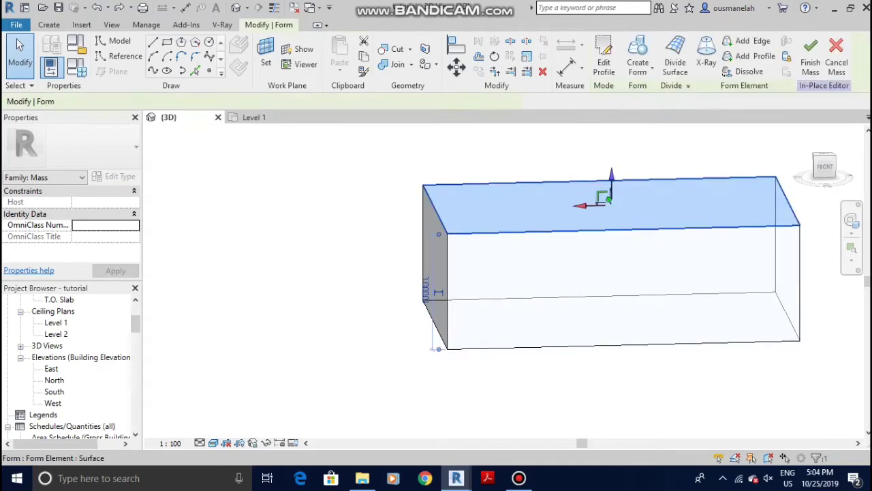
left_click(426, 290)
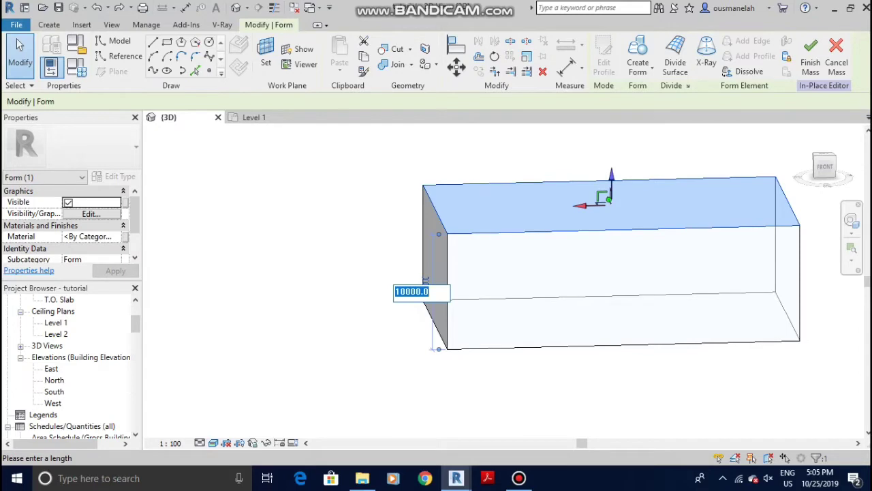
type("500")
key("Return")
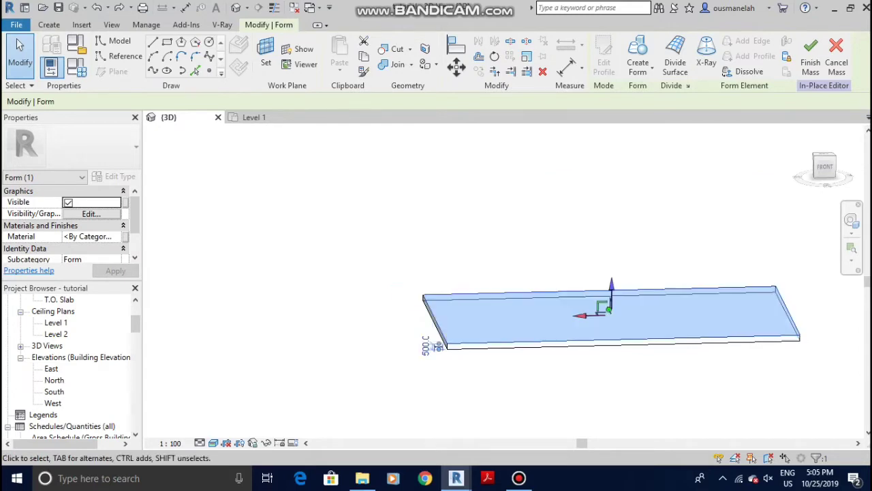
key("Escape")
Raise the upper vertex of the slab's front-right corner to a height of about 14330.
scroll(225, 208, "down", 2)
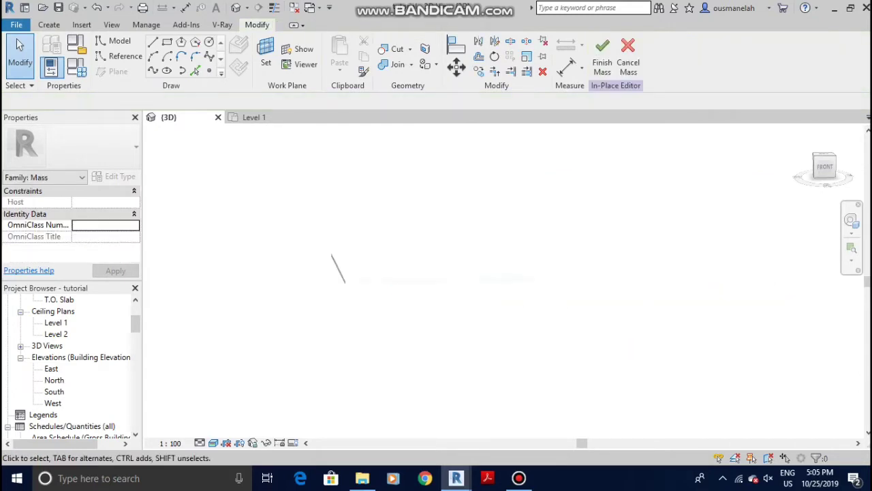
scroll(423, 286, "up", 1)
middle_click_drag(634, 301, 670, 299)
scroll(614, 296, "up", 2)
scroll(697, 290, "up", 1)
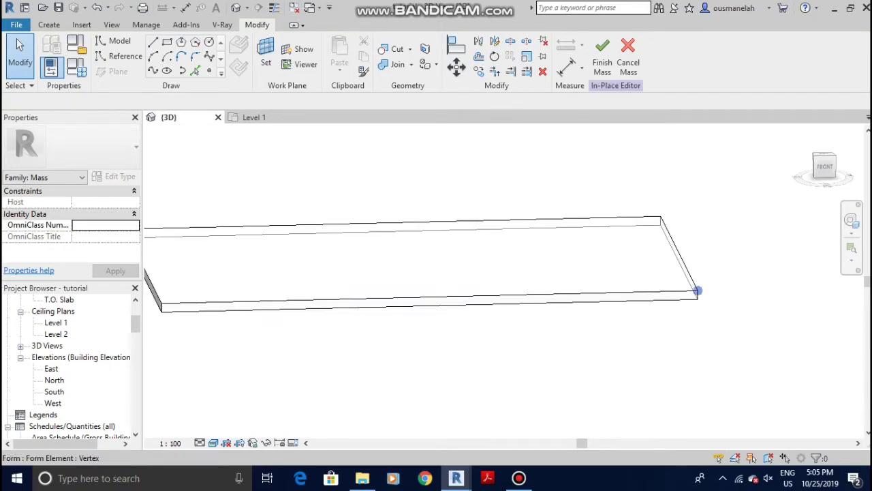
left_click(697, 291)
scroll(698, 291, "down", 1)
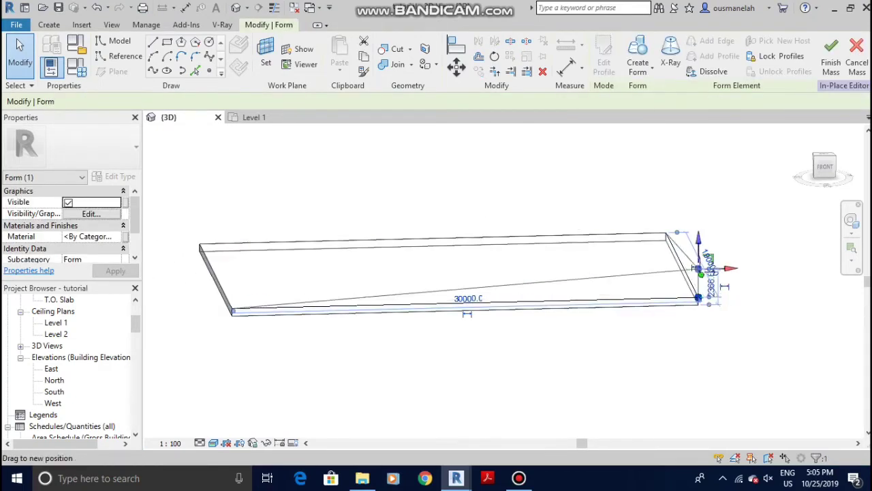
left_click_drag(698, 293, 699, 134)
scroll(640, 299, "down", 2)
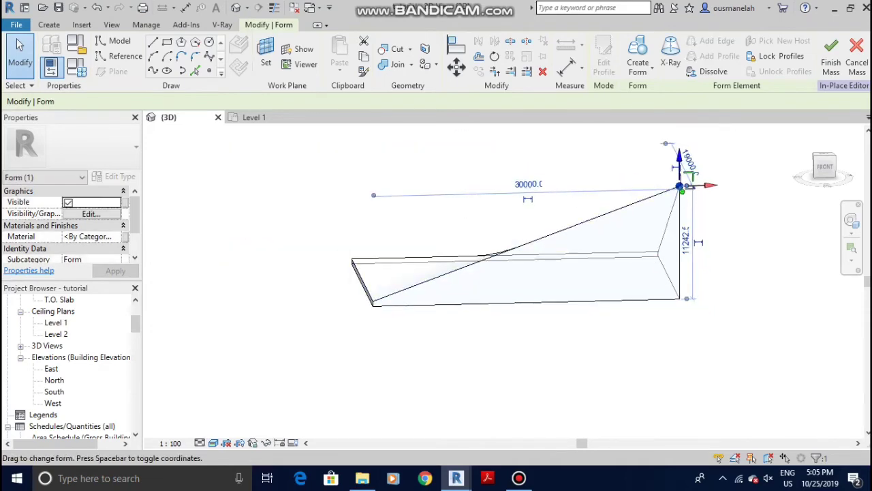
left_click_drag(680, 174, 680, 145)
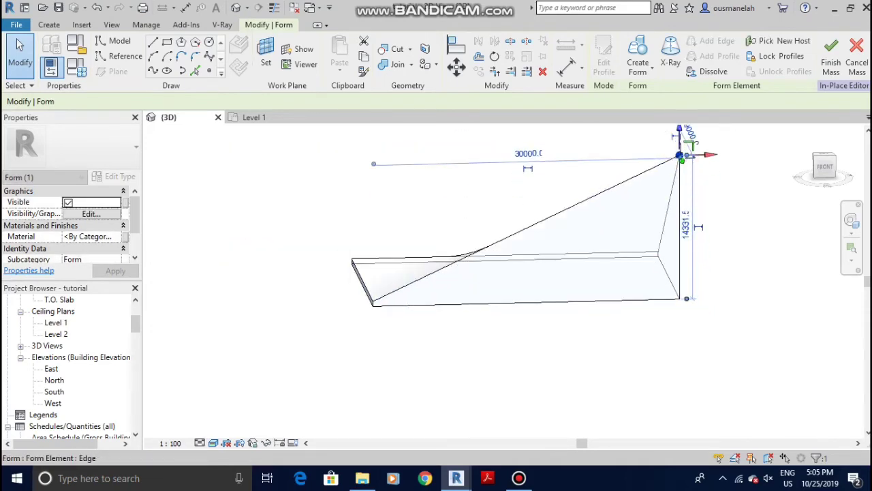
Raise the lower vertex of the slab's front-right corner to just below its raised upper vertex.
left_click(679, 299)
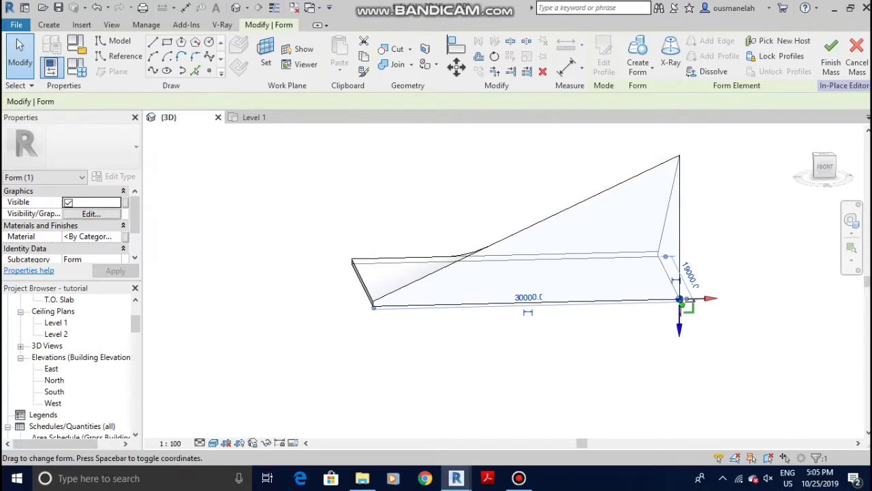
left_click_drag(680, 312, 680, 175)
scroll(639, 281, "down", 2)
middle_click_drag(640, 281, 709, 306, "shift")
middle_click_drag(599, 320, 657, 326, "shift")
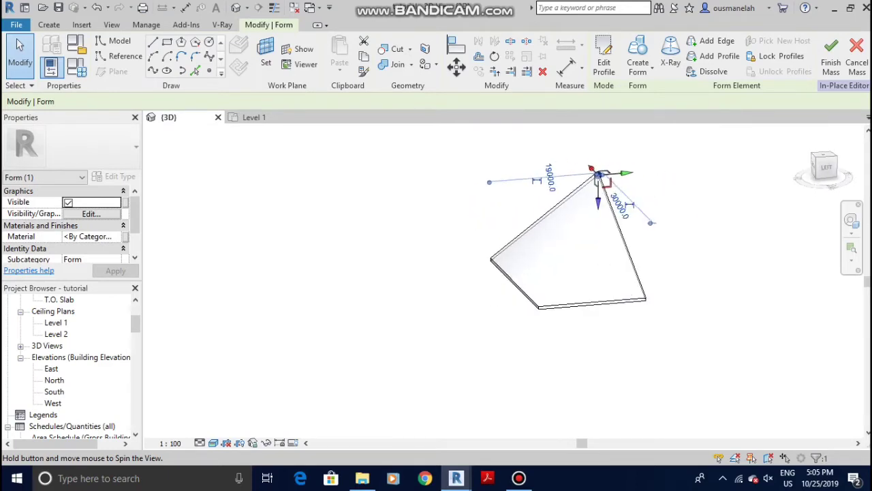
Raise the upper and lower vertices of the slab's front-left corner higher than the front-right corner.
scroll(647, 303, "up", 4)
left_click(638, 278)
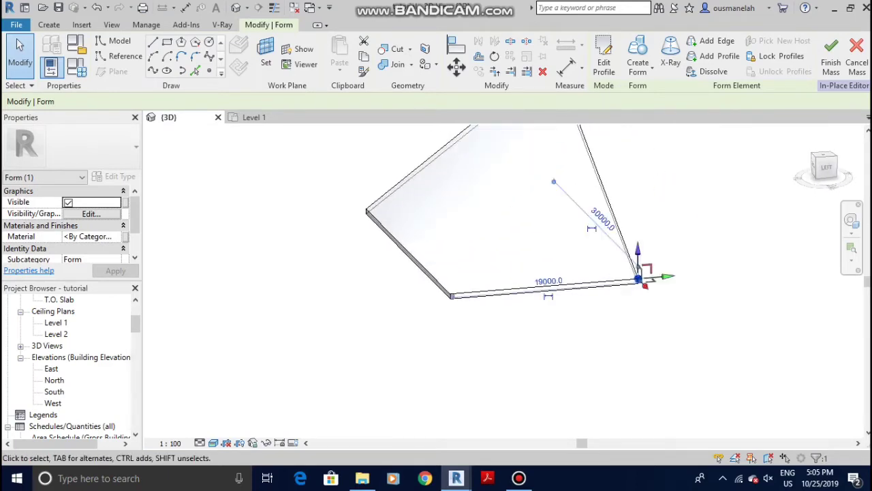
scroll(519, 362, "down", 2)
left_click_drag(579, 295, 571, 177)
middle_click_drag(570, 177, 464, 278, "shift")
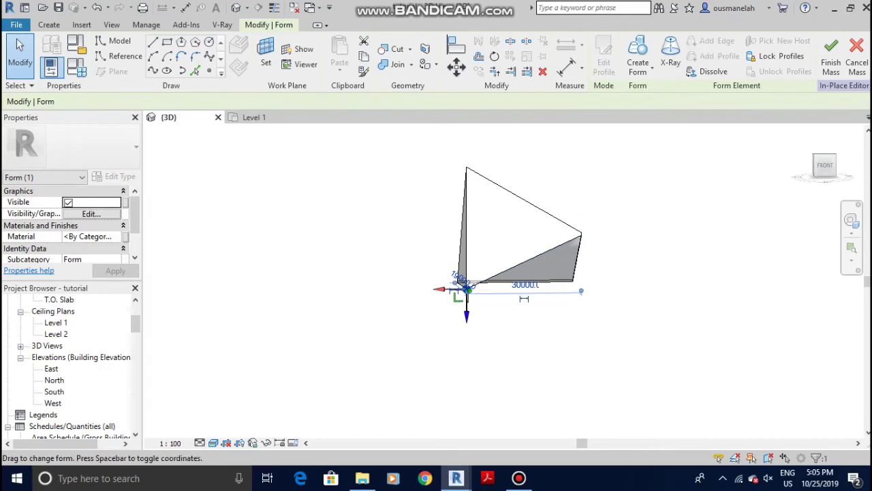
left_click_drag(466, 289, 466, 185)
mouse_move(466, 186)
middle_mouse_down("shift")
mouse_move(538, 194)
mouse_move(463, 198)
middle_mouse_up("shift")
scroll(571, 255, "up", 3)
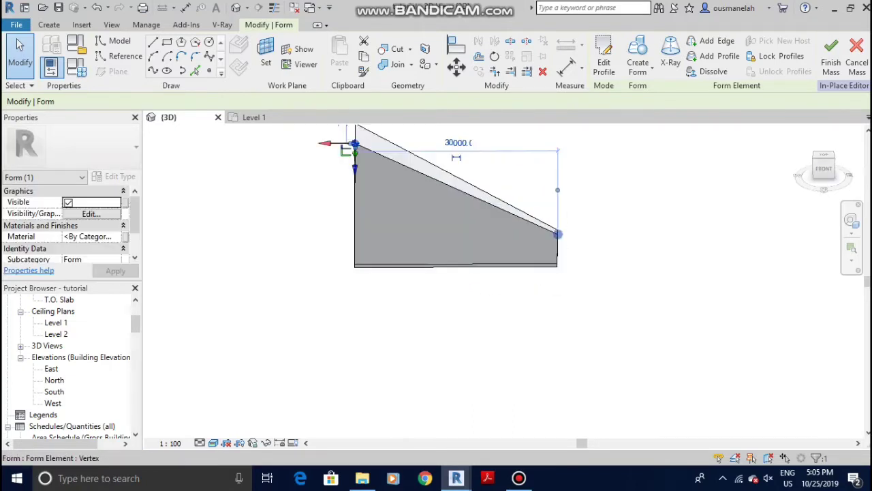
Lower both vertices of the front-right corner to steepen the slope, keeping the slab thin there.
left_click(558, 234)
left_click_drag(557, 233, 557, 285)
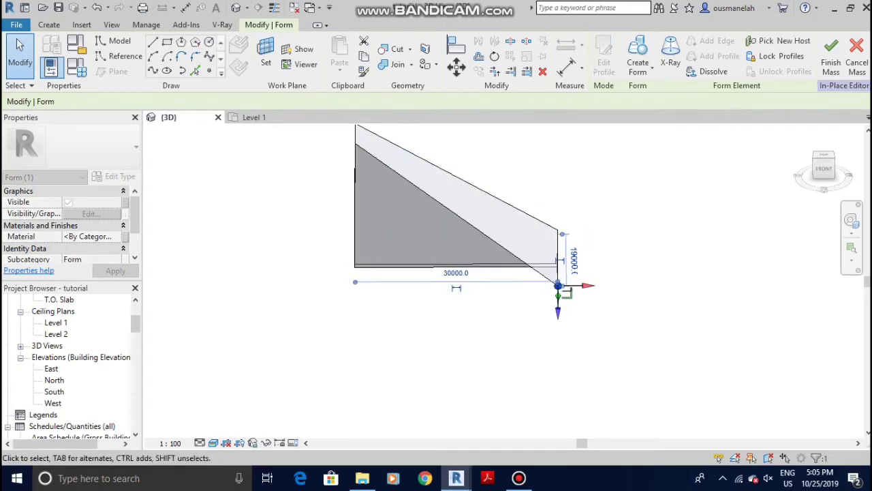
scroll(566, 222, "up", 2)
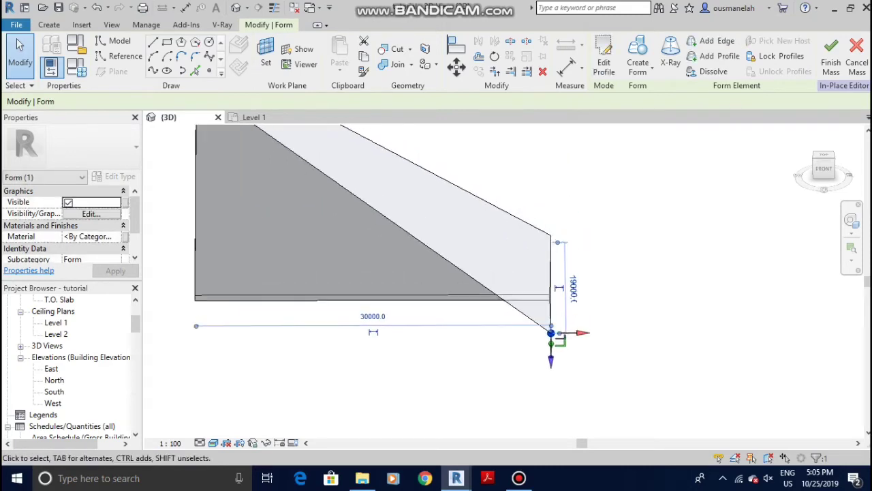
left_click(550, 235)
left_click_drag(551, 214, 551, 293)
left_click(598, 276)
scroll(598, 276, "down", 2)
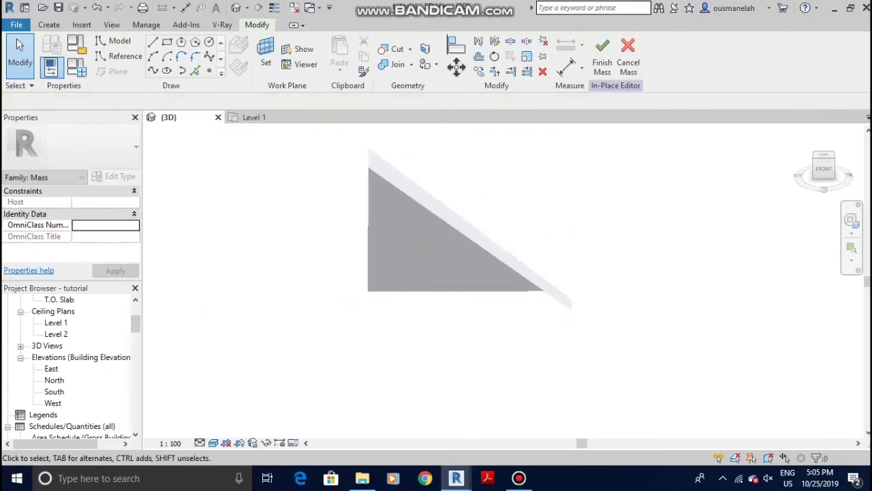
Finish the in-place mass and show it in the Level 1 floor plan.
middle_click_drag(597, 276, 320, 280, "shift")
scroll(461, 286, "up", 2)
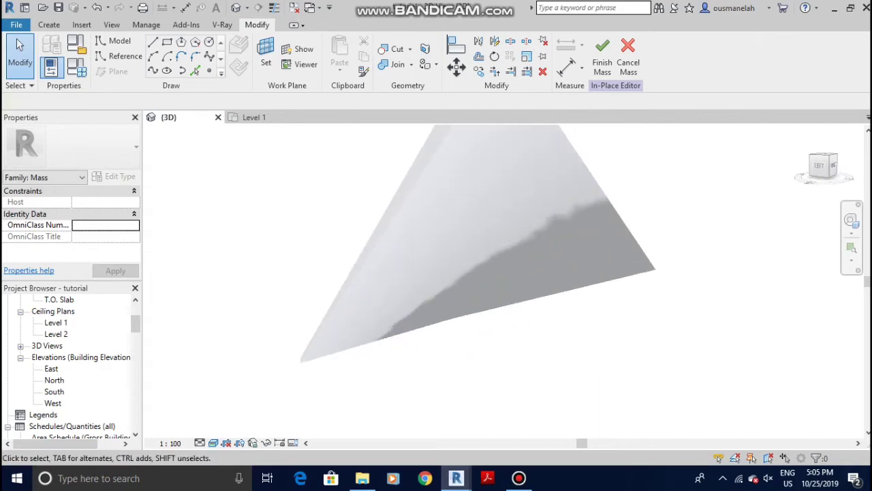
middle_click_drag(461, 286, 416, 305, "shift")
left_click(603, 56)
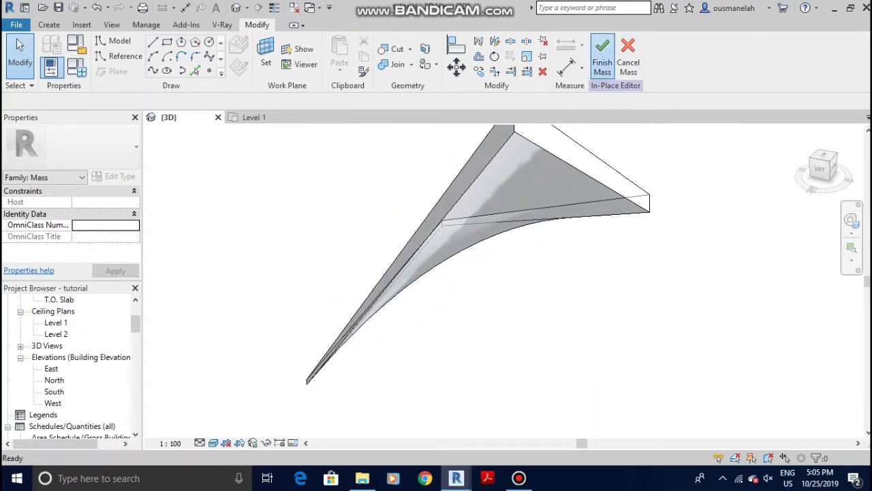
scroll(534, 306, "down", 3)
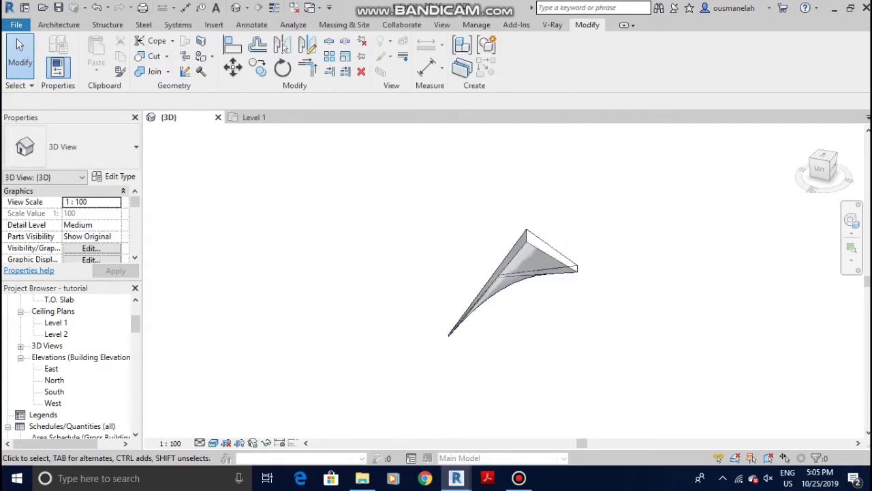
left_click(253, 117)
scroll(539, 229, "up", 3)
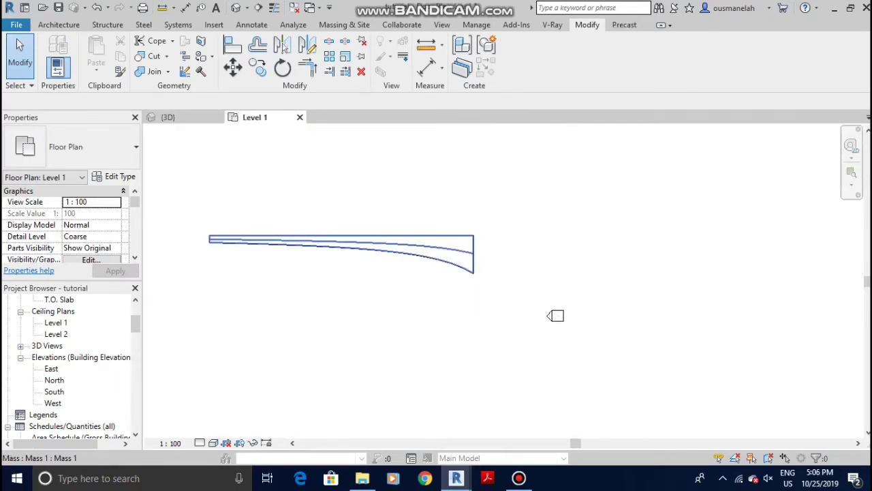
scroll(439, 282, "down", 2)
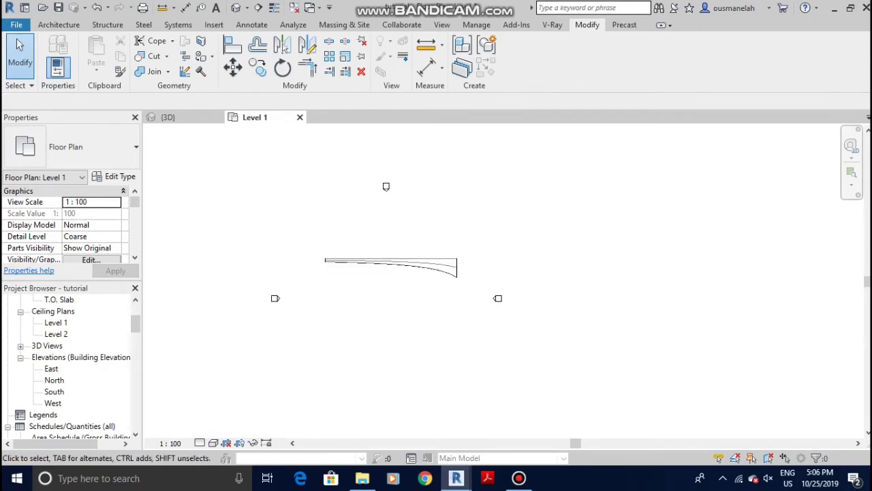
Show the warped mass in the 3D view, looking straight down from the top.
left_click(168, 118)
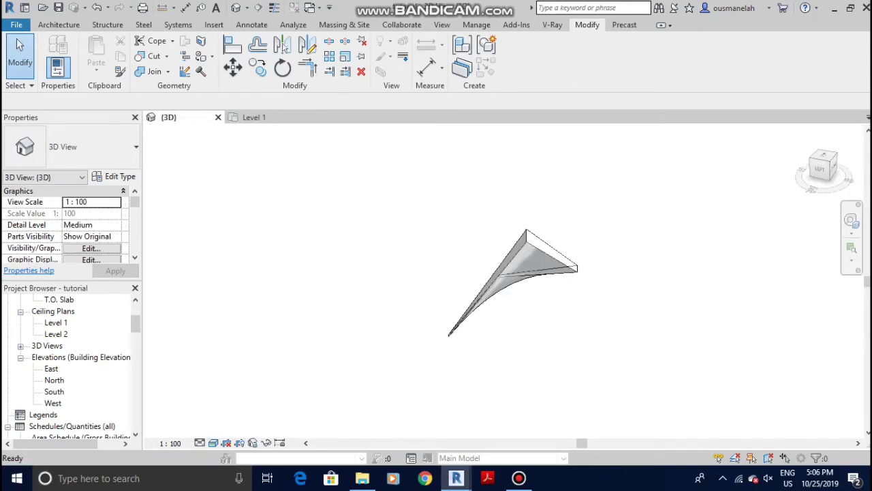
scroll(399, 199, "down", 2)
middle_click_drag(477, 205, 450, 317, "shift")
left_click(823, 164)
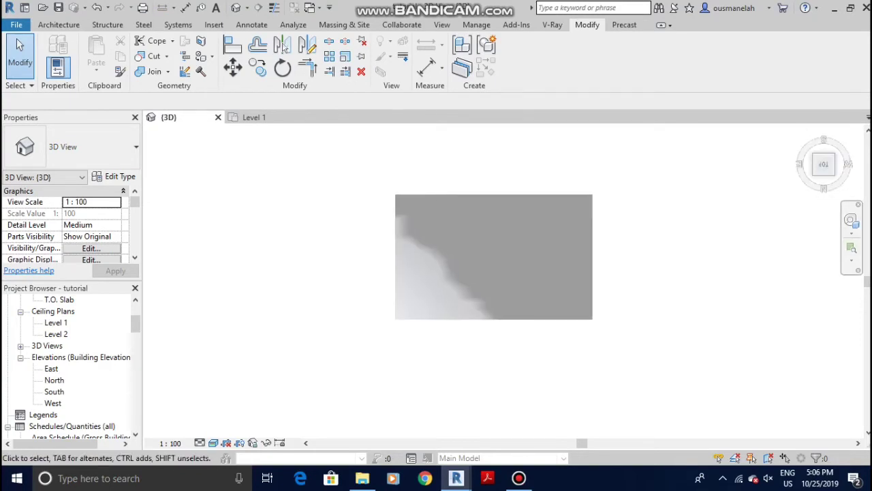
Place 8000 mm high Generic - 250mm basic walls along all four edges of the mass by picking its edges.
left_click(59, 24)
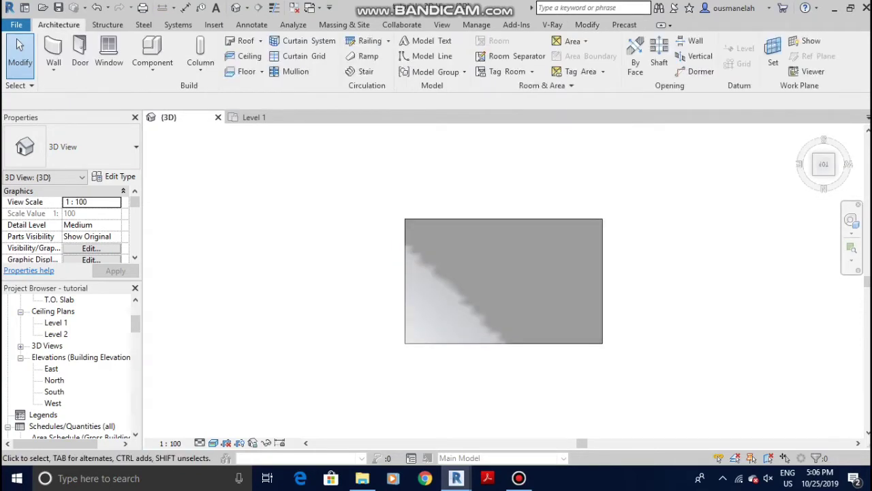
left_click(53, 54)
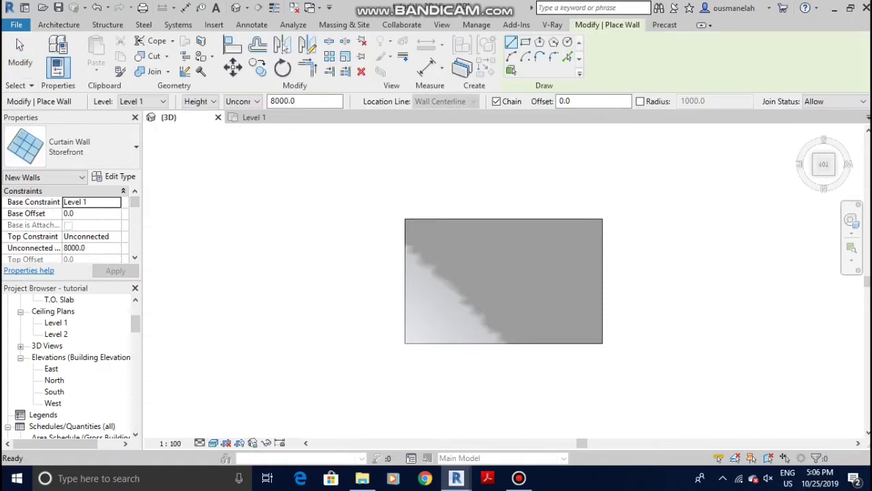
left_click(82, 147)
scroll(82, 287, "up", 5)
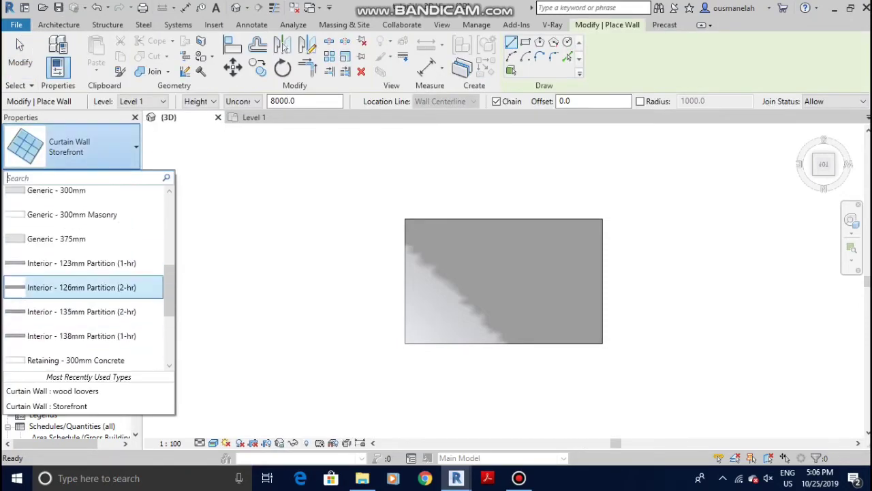
left_click(82, 196)
scroll(418, 213, "up", 3)
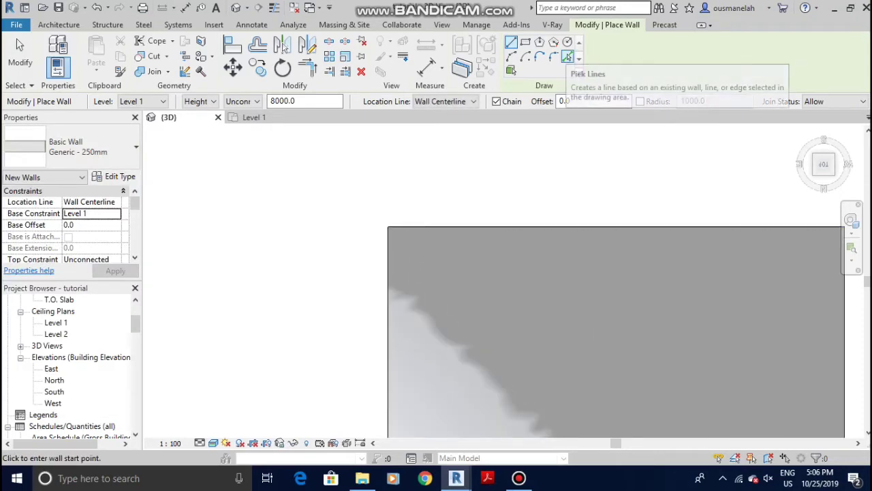
left_click(568, 57)
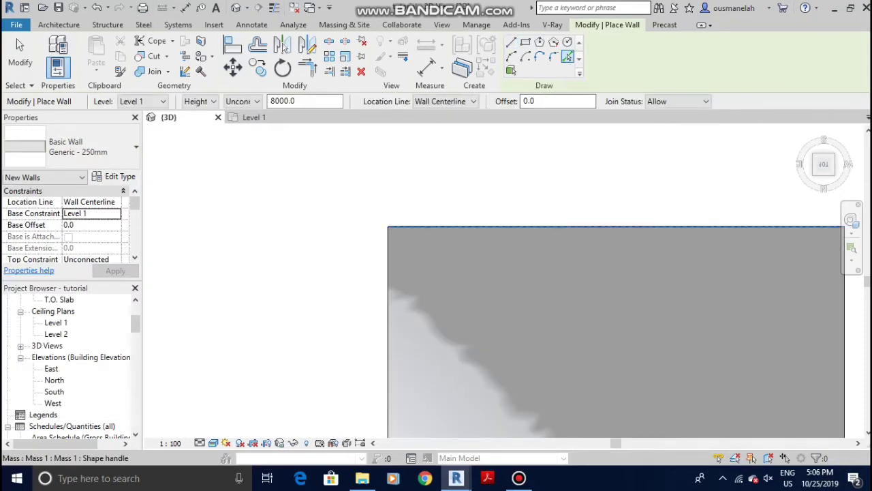
scroll(388, 194, "down", 3)
left_click(389, 274)
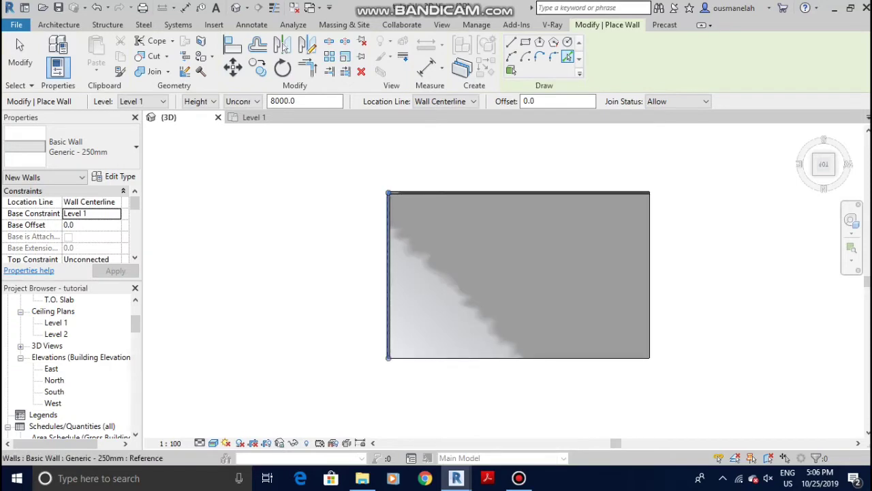
left_click(518, 358)
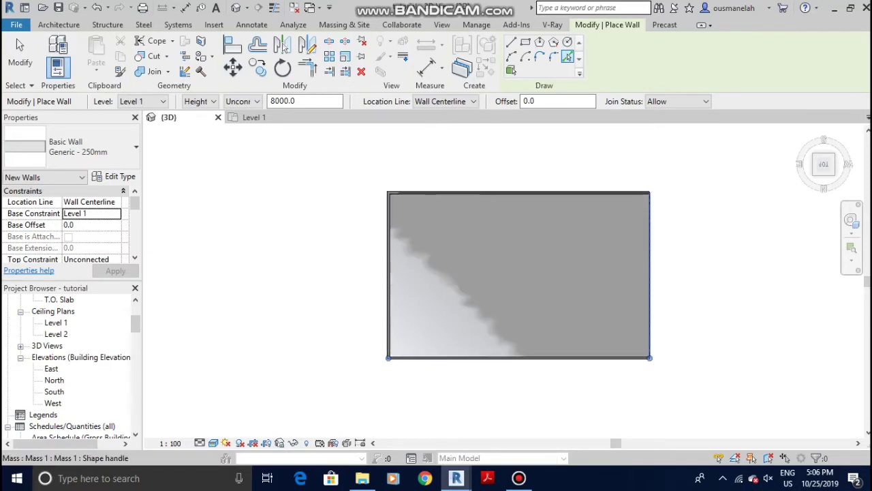
left_click(20, 55)
Open the profile of the front wall, beneath the mass's steep sloping edge, for editing.
scroll(398, 309, "down", 2)
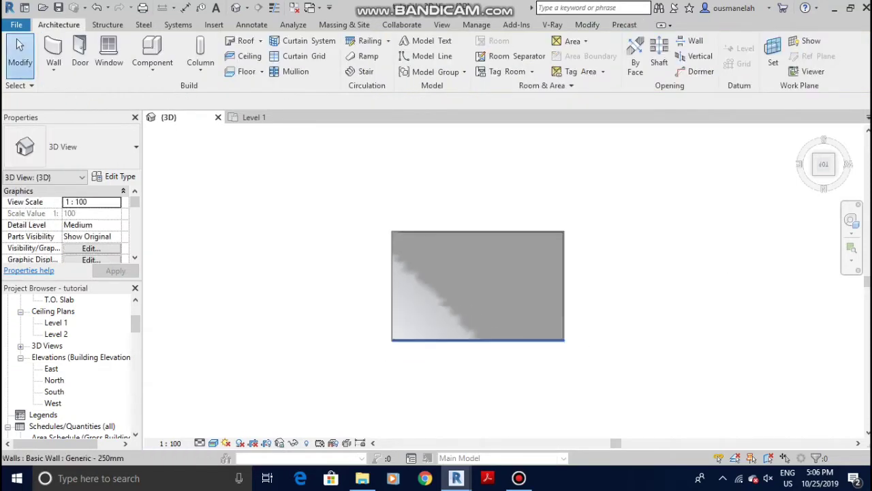
middle_click_drag(402, 341, 410, 321, "shift")
middle_click_drag(477, 368, 317, 331, "shift")
middle_click_drag(566, 293, 473, 305, "shift")
middle_click_drag(654, 312, 668, 316, "shift")
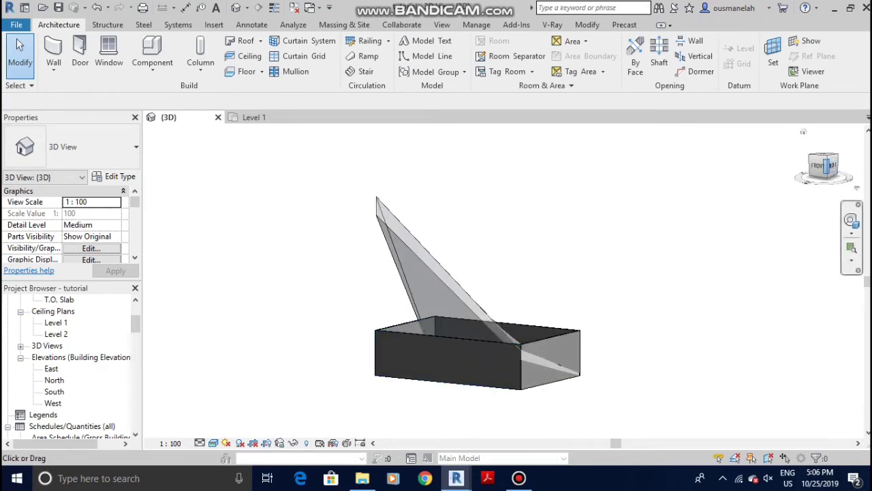
left_click(816, 166)
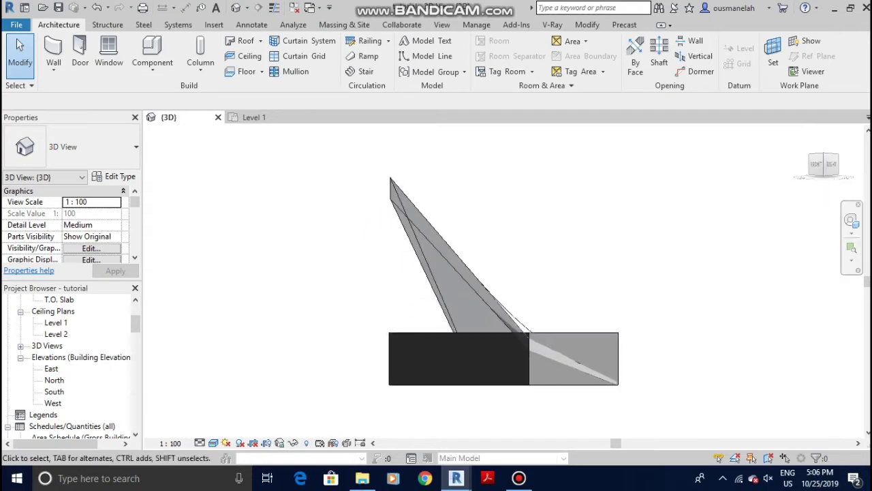
left_click(458, 358)
left_click(515, 56)
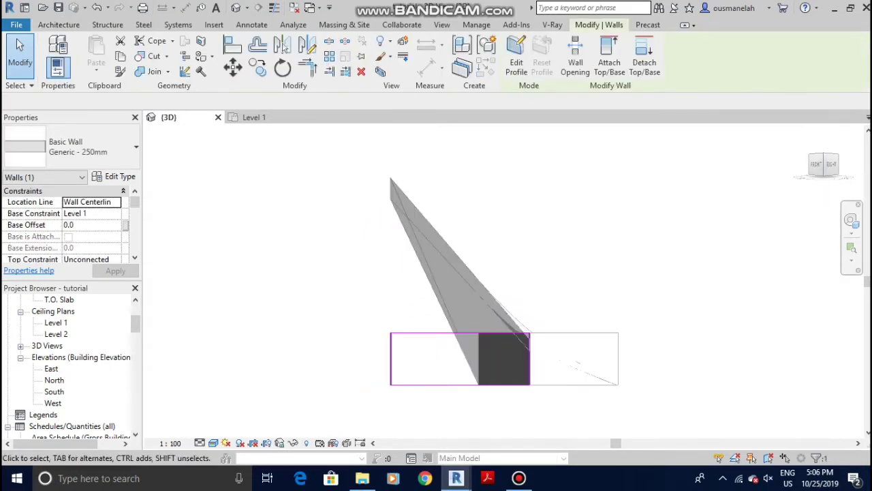
scroll(472, 334, "up", 4)
scroll(510, 327, "down", 3)
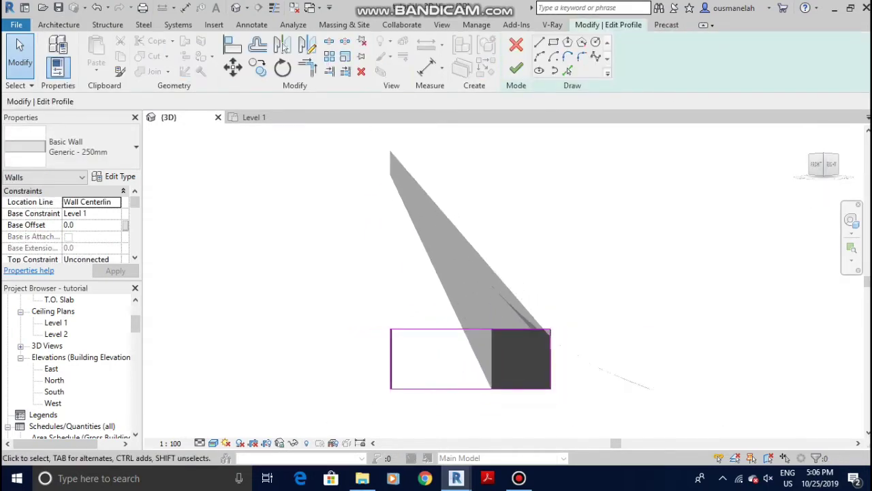
Replace the wall profile's horizontal top line with lines picked along the mass's lower sloping edge and its tall vertical corner.
left_click(502, 329)
right_click(502, 329)
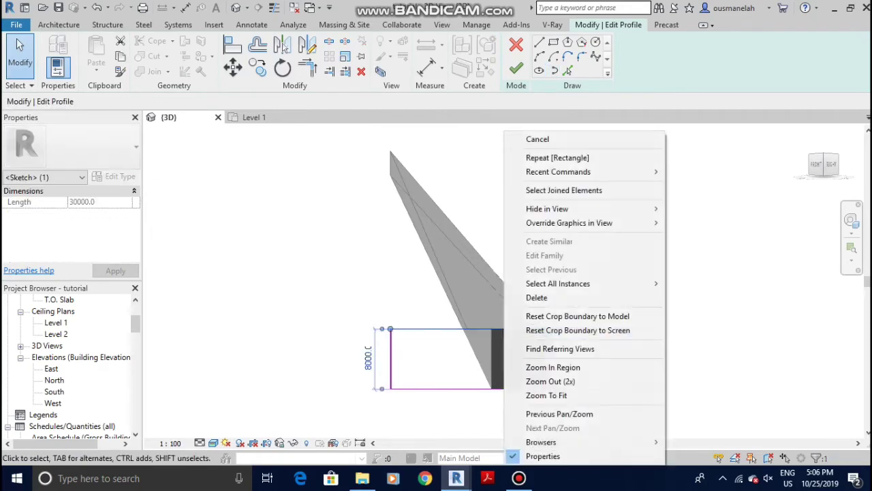
left_click(524, 297)
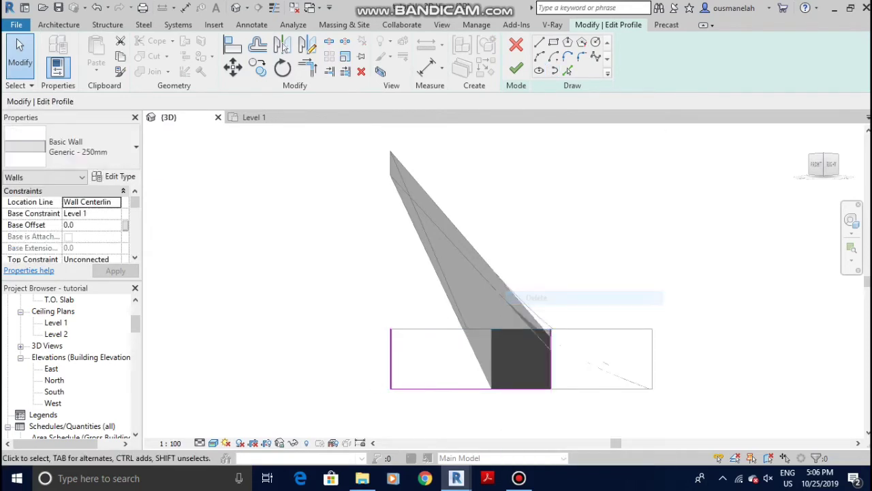
left_click(568, 71)
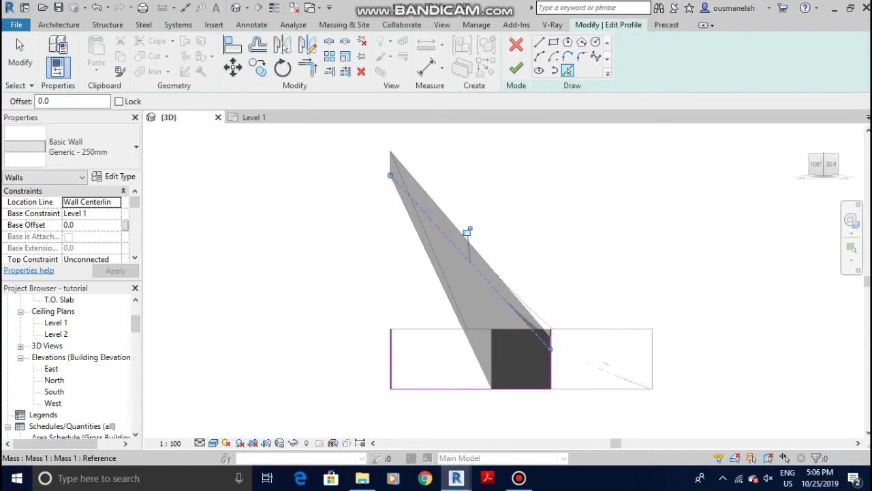
scroll(439, 261, "up", 3)
left_click(439, 262)
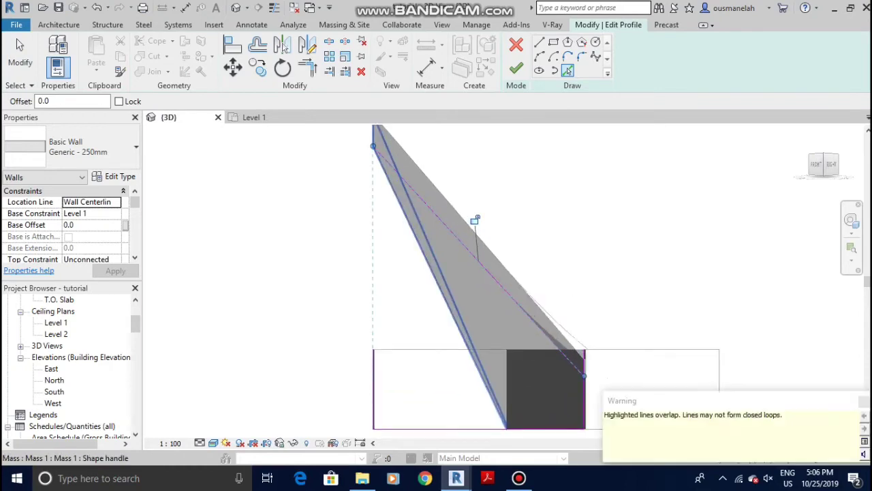
scroll(423, 332, "down", 3)
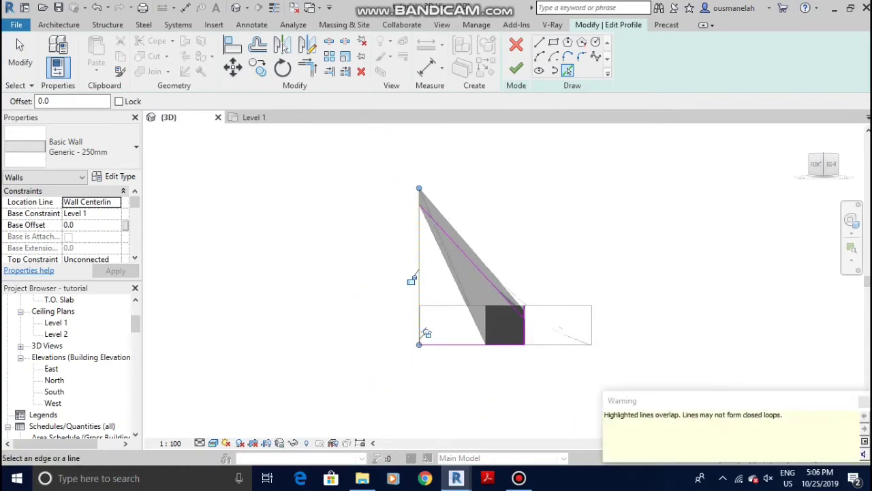
Trim the profile's right vertical line to the sloping line and try to finish the profile.
left_click(307, 67)
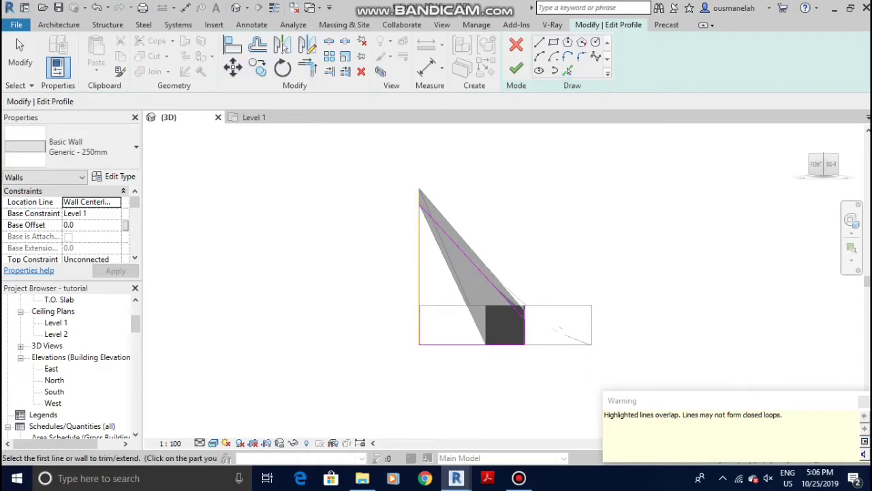
scroll(575, 385, "up", 2)
left_click(454, 235)
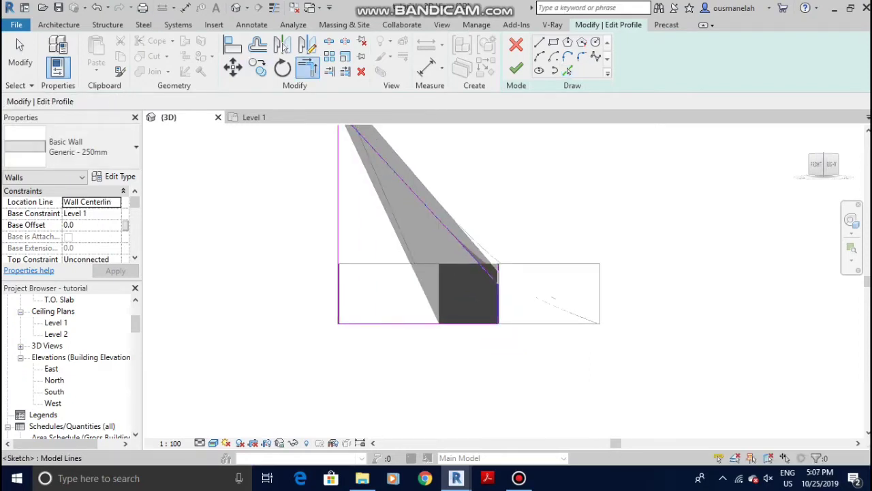
left_click(516, 69)
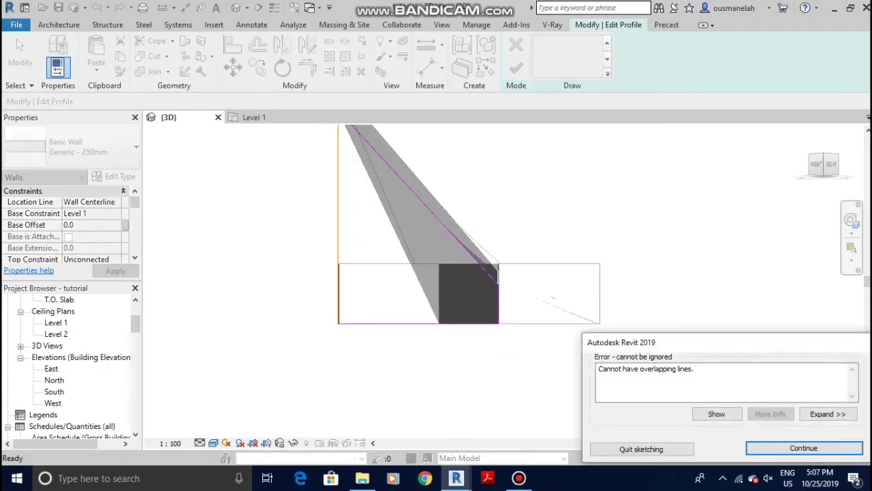
key("Return")
Raise the lower end of the tall left profile line to about 2654 mm above the base line.
scroll(267, 286, "up", 3)
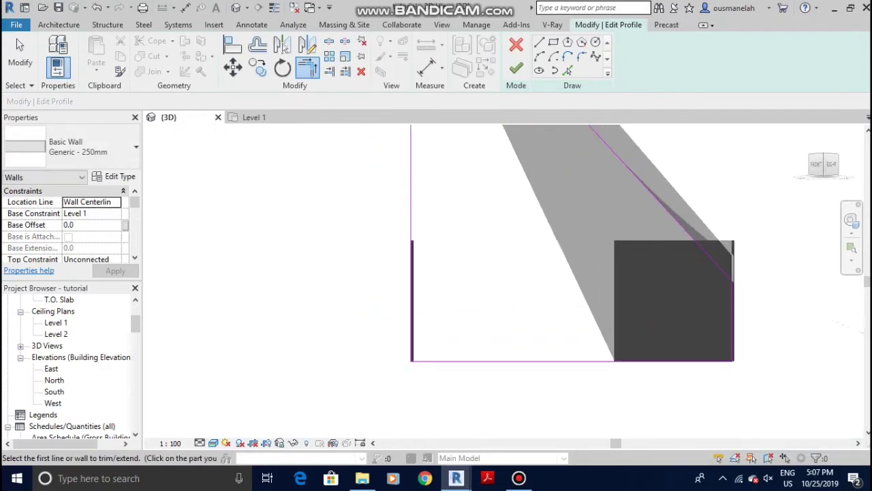
key("Escape")
left_click(411, 334)
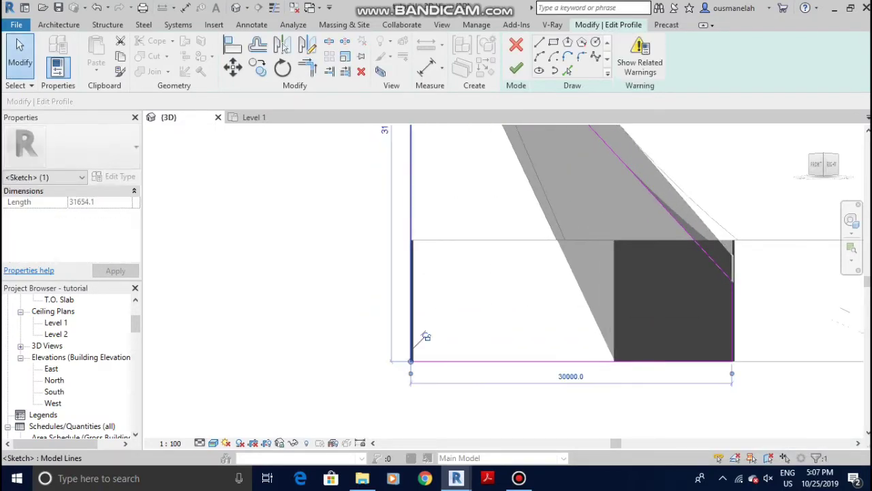
left_click_drag(411, 361, 411, 321)
left_click(390, 341)
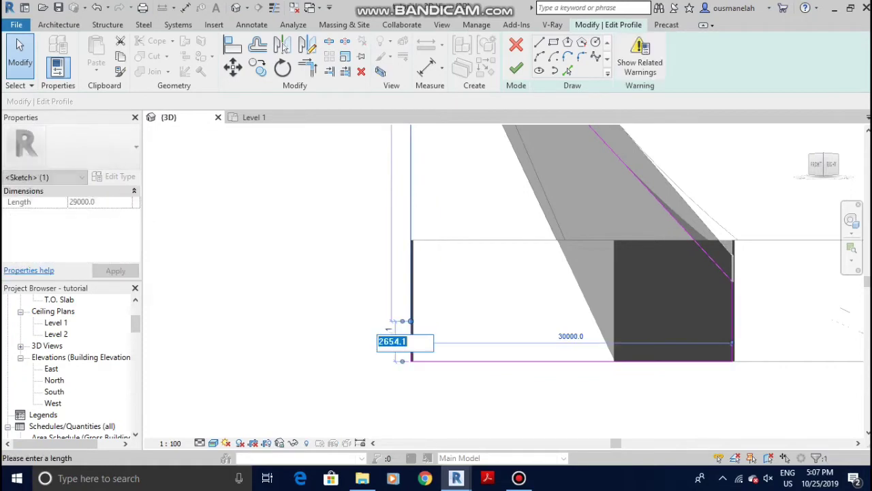
key("Escape")
key("Escape")
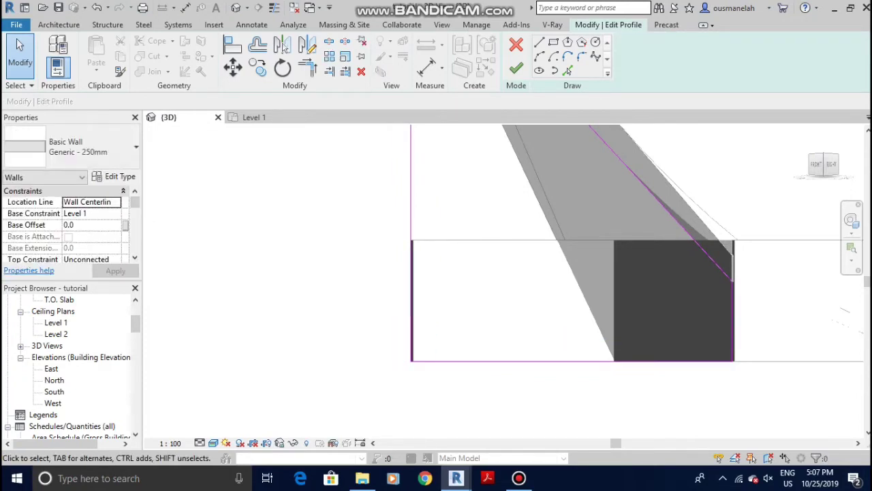
Delete the short overlapping left profile line, trim the tall one to the base line, and try to finish the profile.
scroll(415, 363, "up", 3)
left_click(410, 345)
right_click(410, 345)
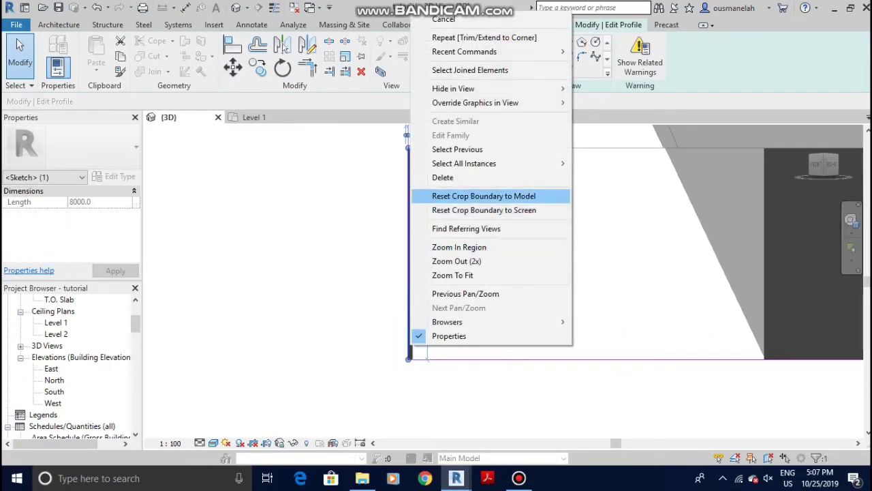
left_click(443, 177)
scroll(394, 375, "down", 3)
key("t")
key("r")
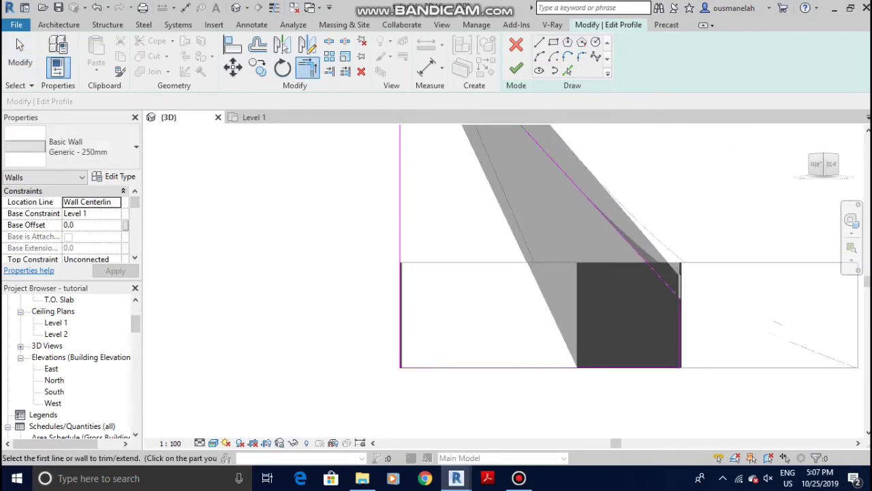
left_click(515, 69)
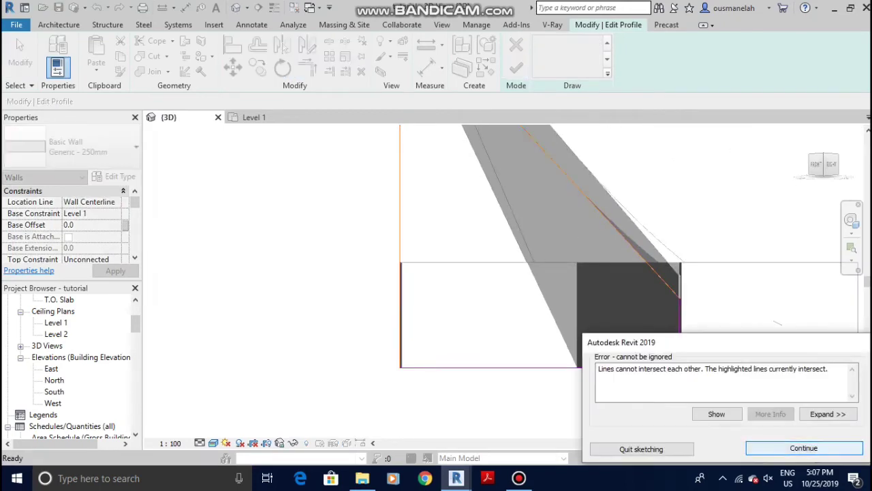
left_click(804, 447)
Trim the tall left profile line to the upper end of the sloping line and finish the front wall's profile.
scroll(735, 339, "up", 6)
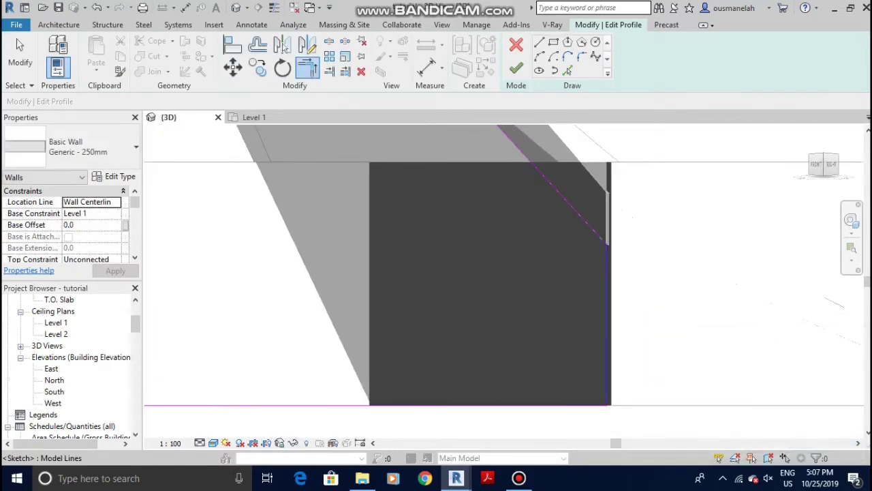
scroll(679, 211, "up", 2)
scroll(679, 211, "down", 7)
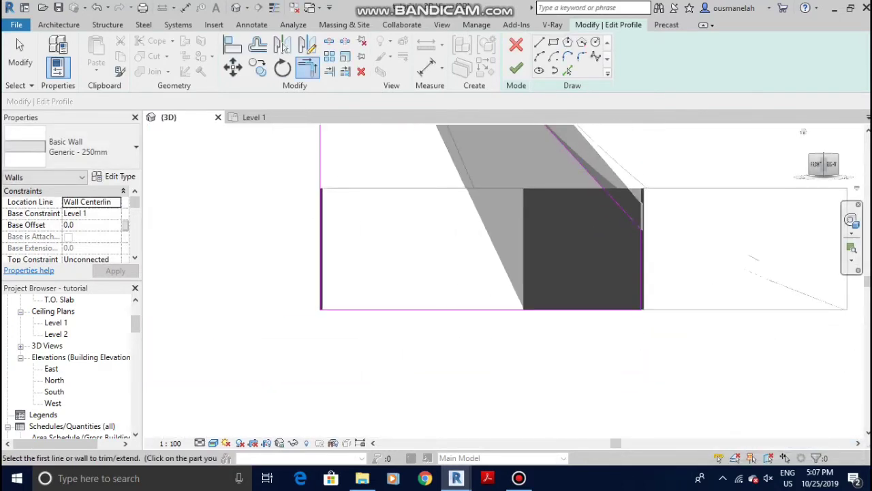
left_click_drag(820, 165, 839, 168)
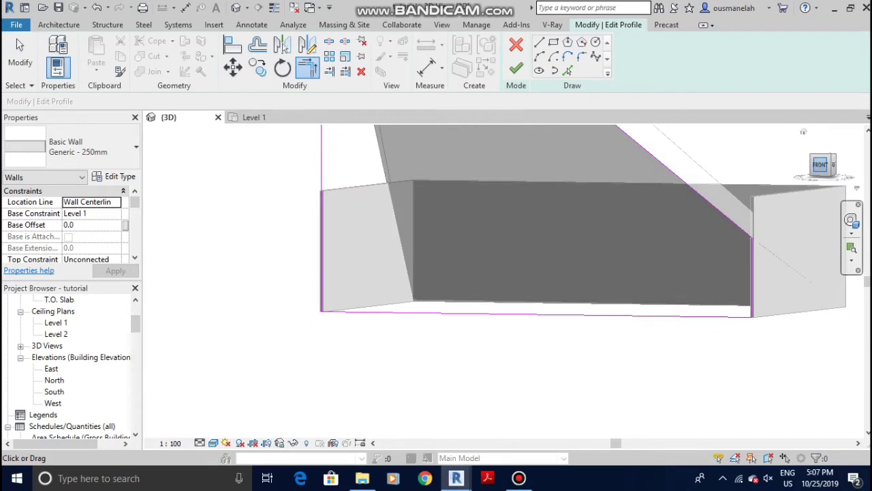
left_click(820, 165)
middle_click_drag(654, 163, 569, 401)
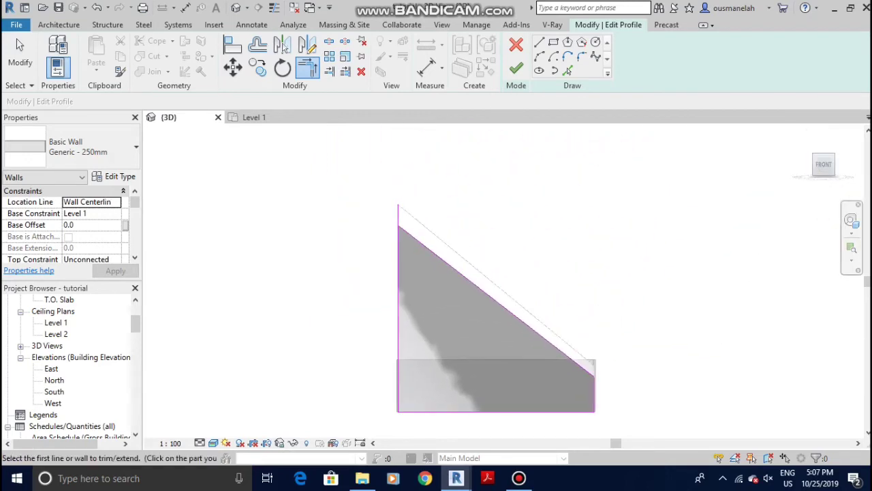
left_click(398, 291)
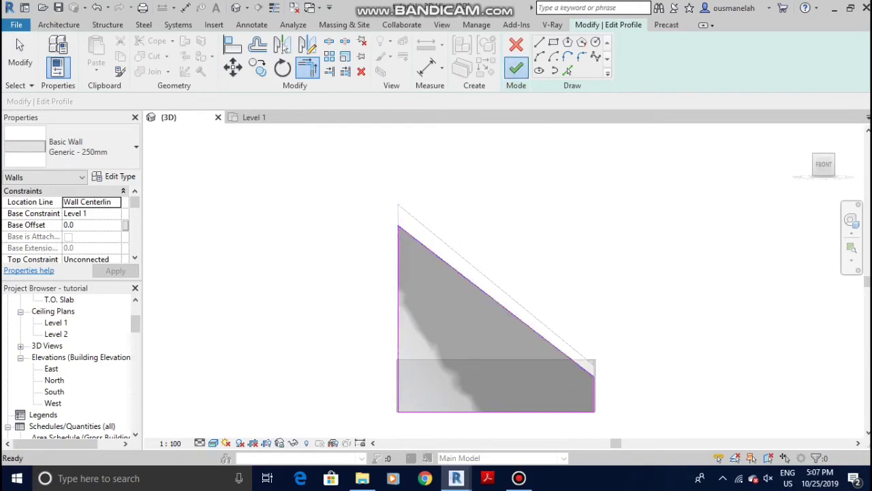
left_click(516, 68)
scroll(584, 288, "down", 2)
middle_click_drag(585, 288, 674, 307, "shift")
key("Escape")
scroll(524, 332, "up", 3)
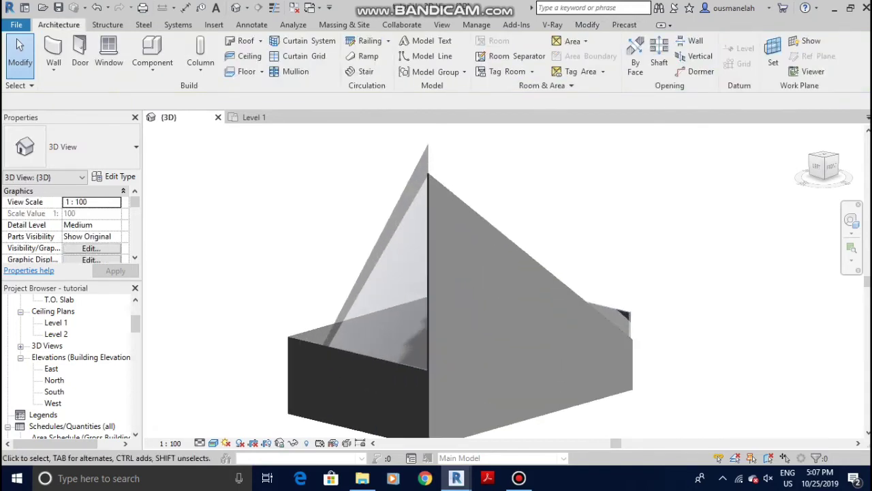
Add the slab's lower sloping edge to the right wall's profile and trim the profile's left vertical line to it.
middle_click_drag(613, 314, 558, 314, "shift")
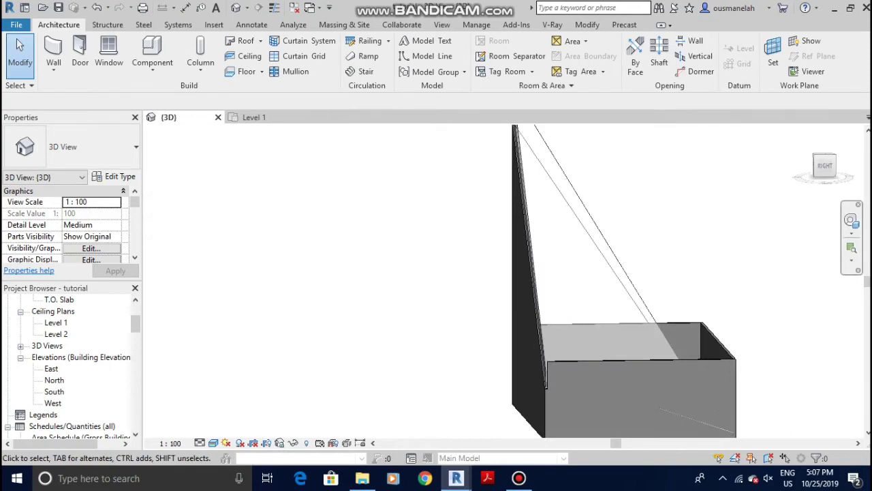
left_click(824, 166)
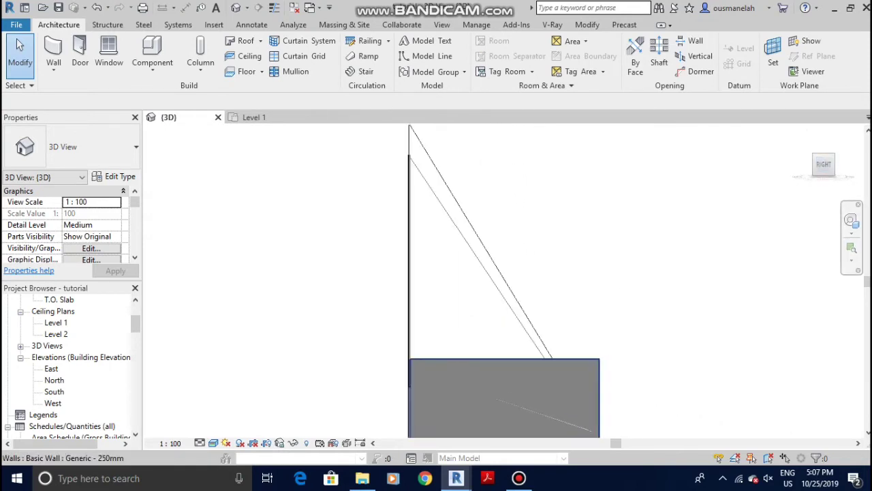
double_click(505, 391)
middle_click_drag(504, 391, 520, 305)
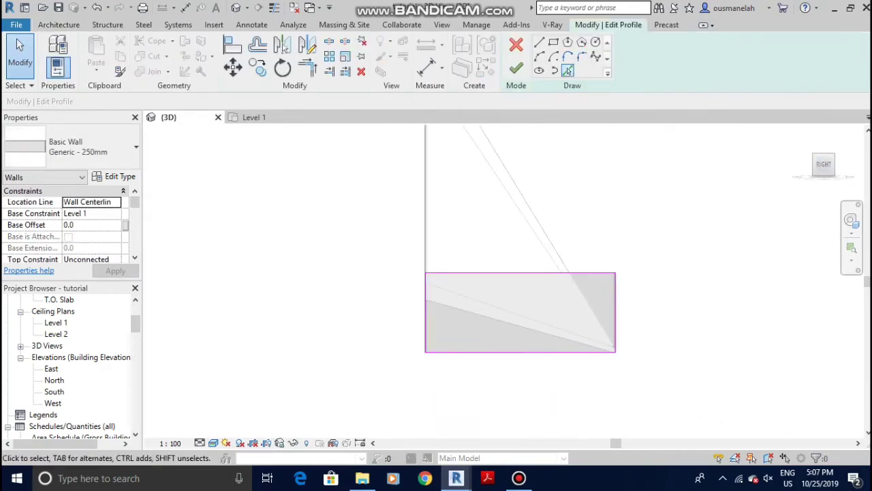
left_click(567, 71)
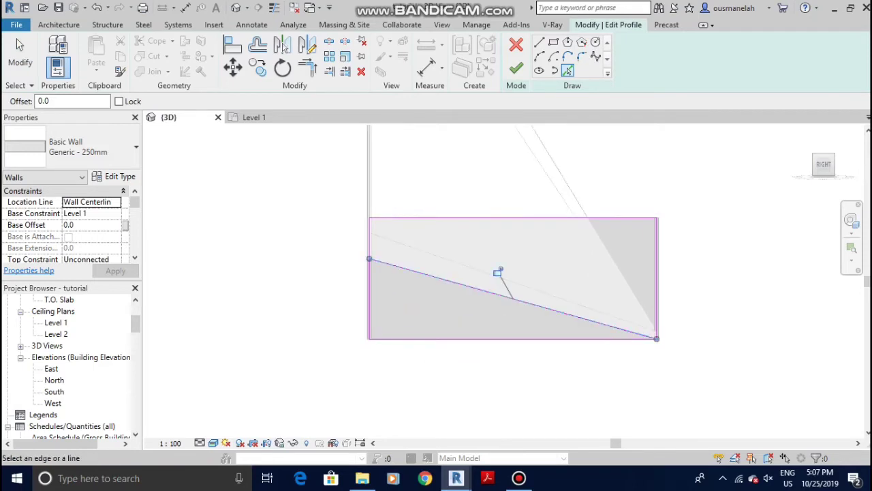
left_click(307, 67)
left_click(370, 300)
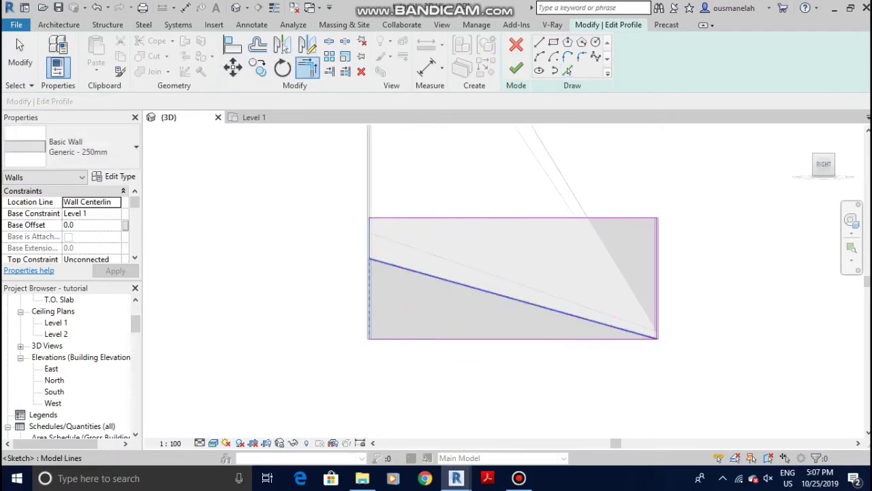
left_click(513, 298)
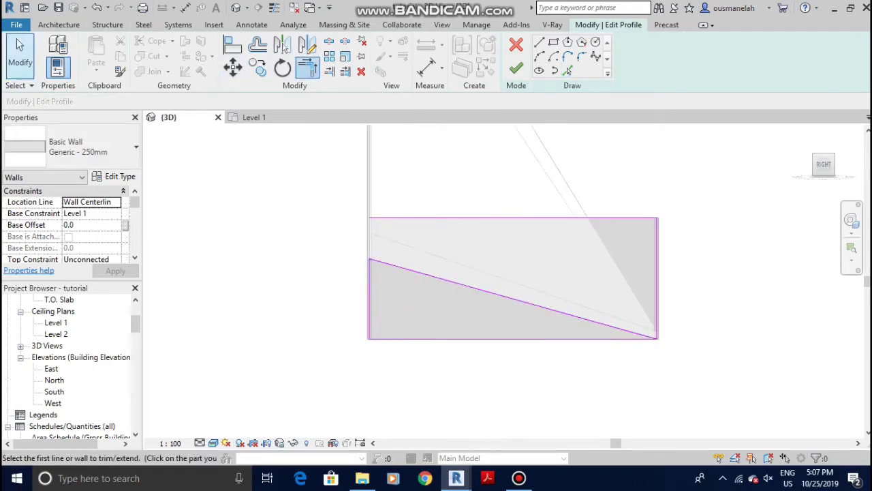
Delete the top and right vertical lines of the right wall's profile and finish the profile.
left_click(20, 62)
left_click_drag(724, 172, 548, 272)
right_click(547, 272)
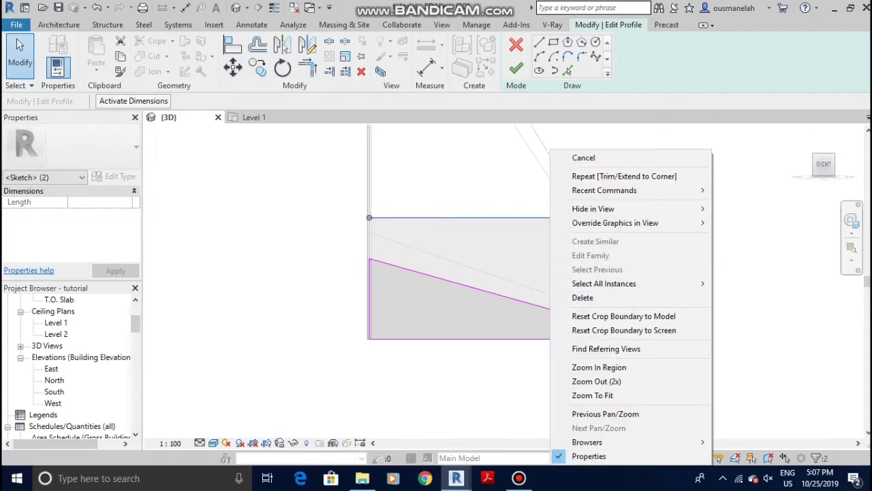
left_click(579, 297)
left_click(515, 68)
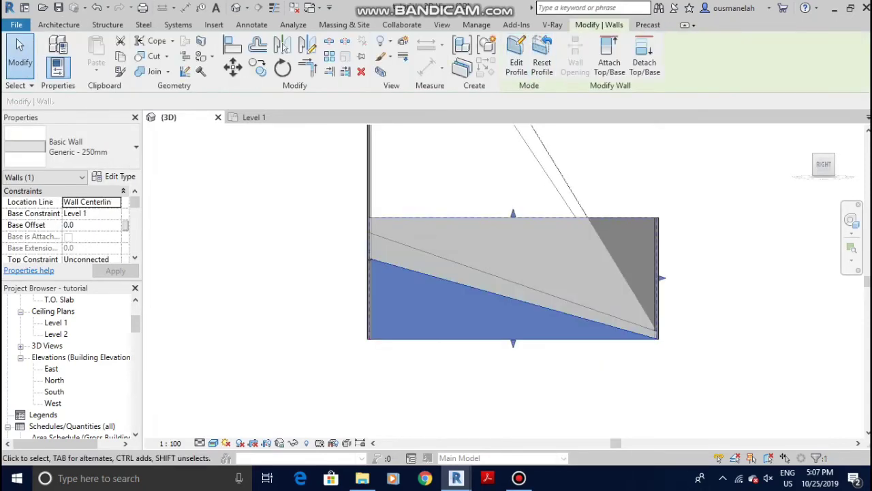
left_click(599, 368)
scroll(707, 212, "down", 1)
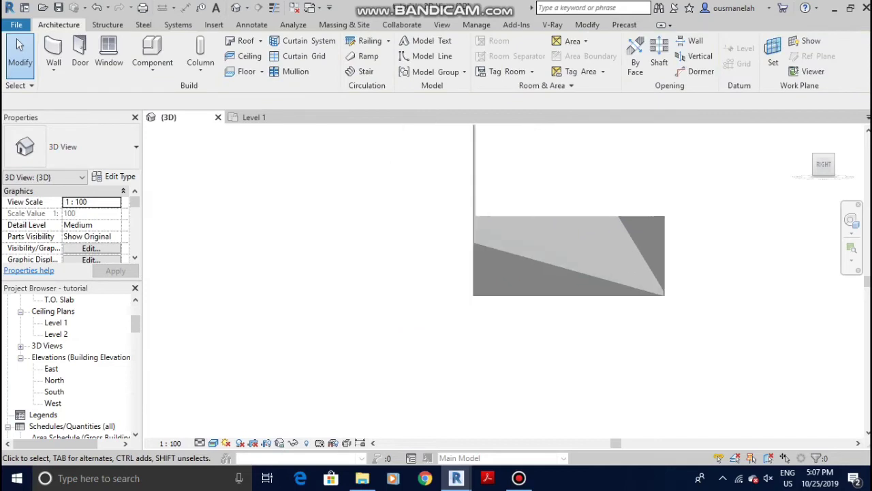
Open the back wall's profile for editing and delete its top line and right vertical line.
middle_click_drag(707, 212, 610, 222, "shift")
middle_click_drag(372, 259, 357, 259, "shift")
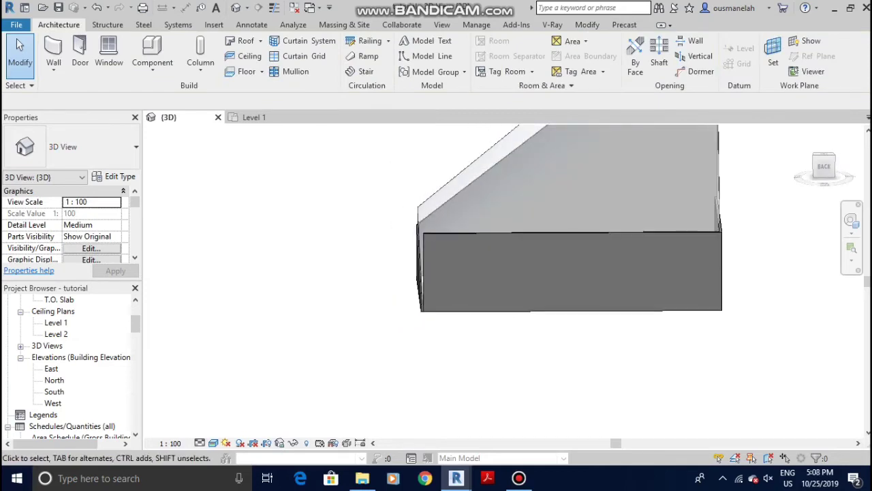
left_click(824, 166)
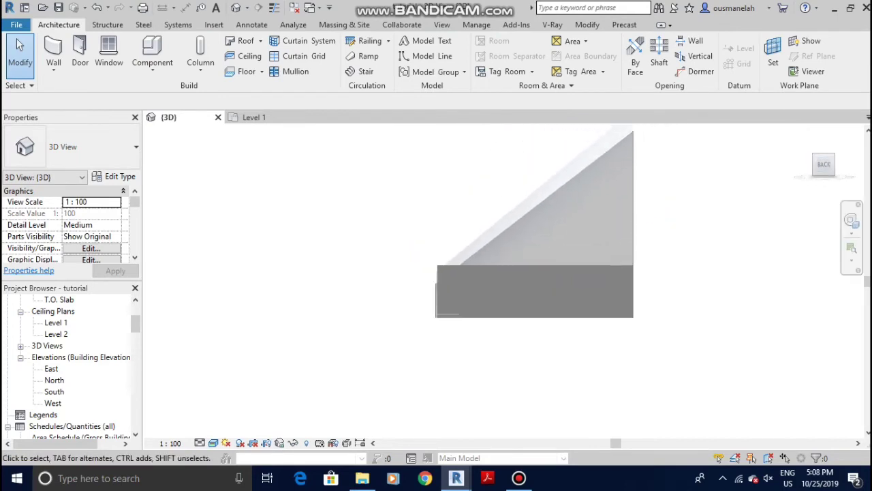
double_click(530, 369)
scroll(530, 369, "up", 3)
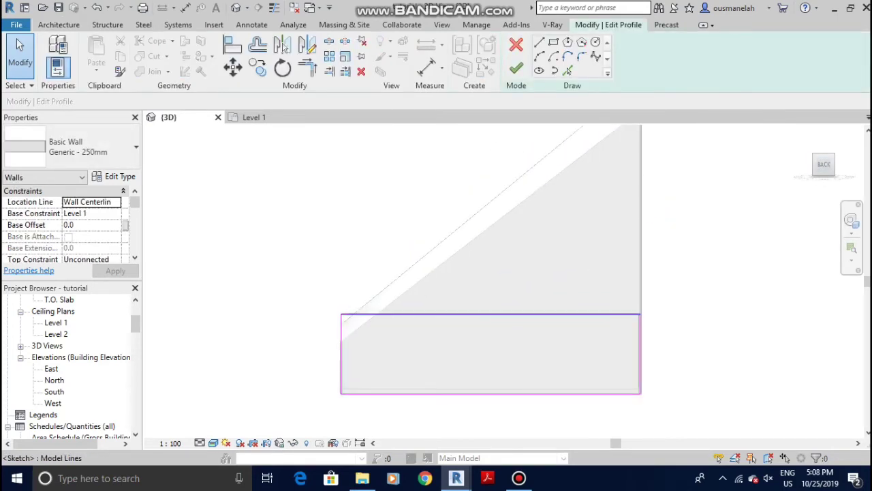
left_click(569, 314)
right_click(569, 314)
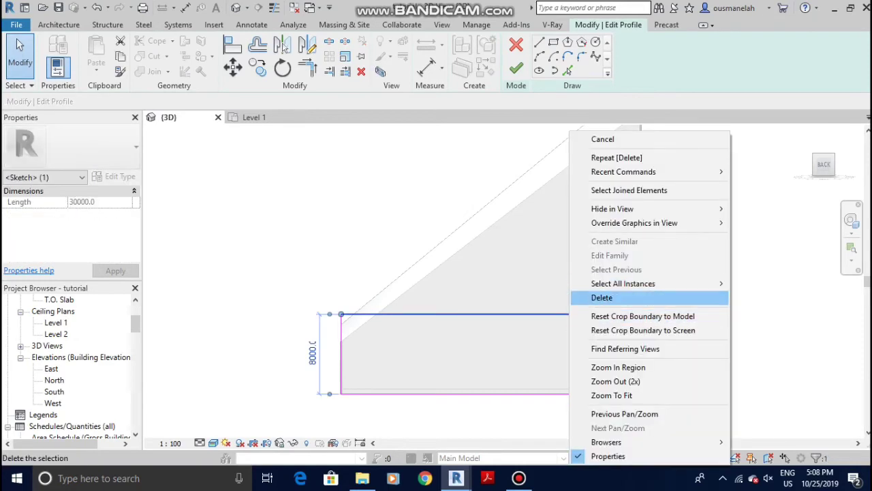
left_click(602, 298)
left_click(639, 347)
right_click(639, 348)
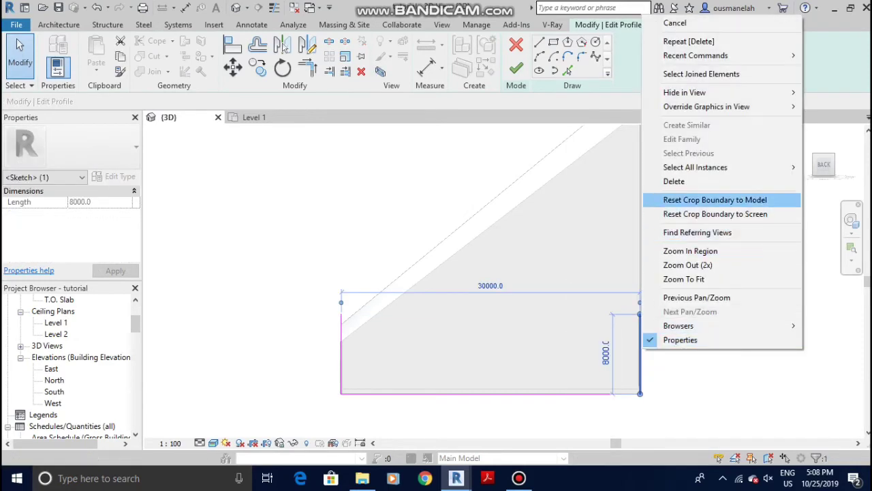
left_click(674, 181)
Delete the base line and left vertical line of the back wall's profile, and try to finish the profile.
left_click(592, 393)
right_click(593, 394)
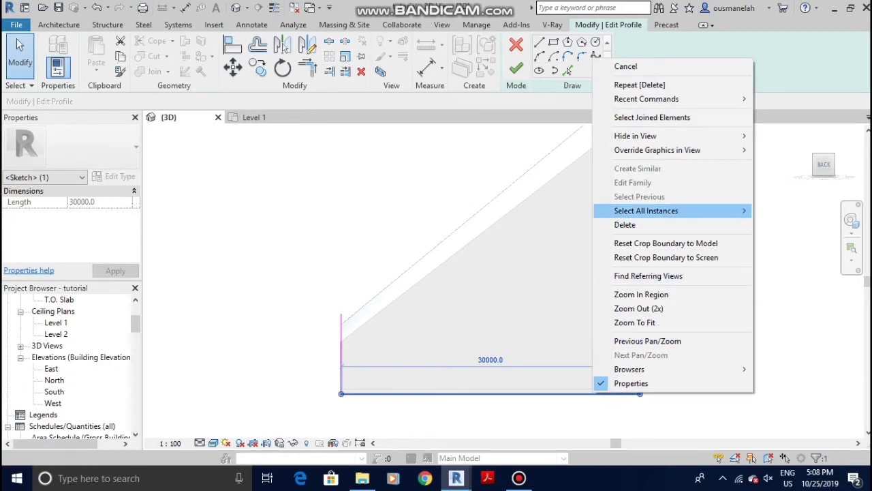
left_click(624, 224)
left_click(340, 355)
right_click(342, 354)
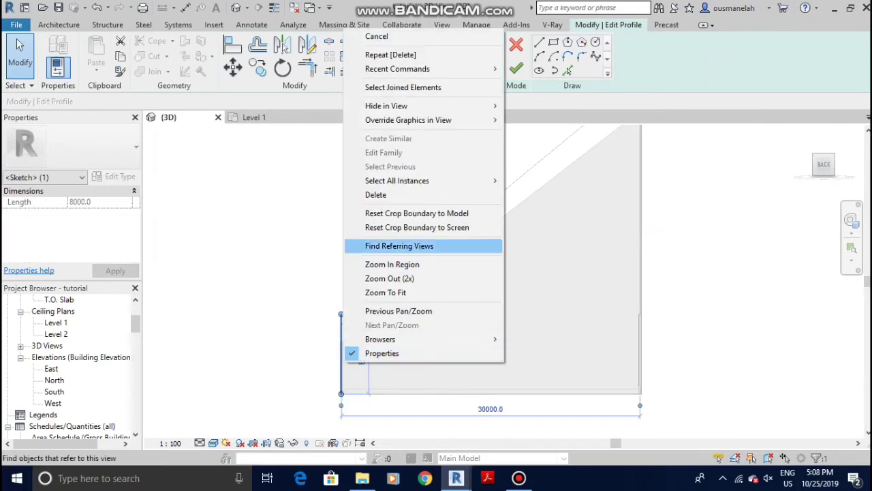
left_click(409, 193)
left_click(516, 68)
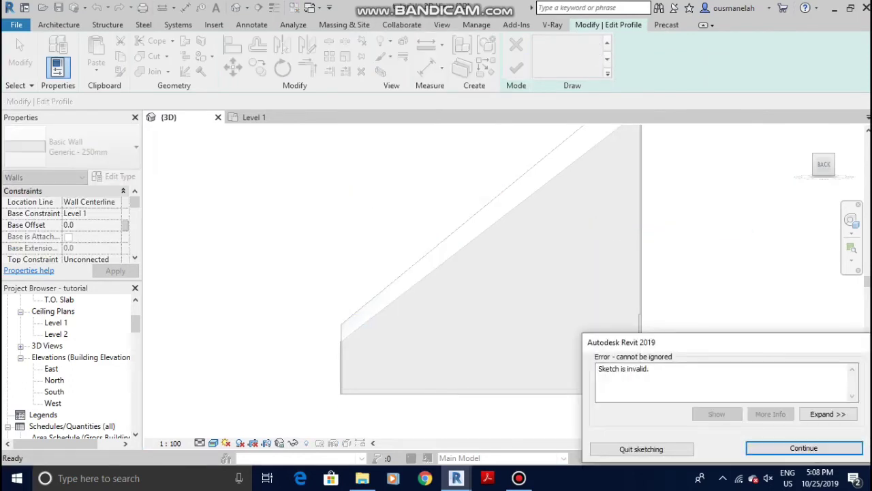
left_click(803, 448)
Try again to finish the emptied back wall profile, and discard its sketch edits.
scroll(616, 306, "down", 2)
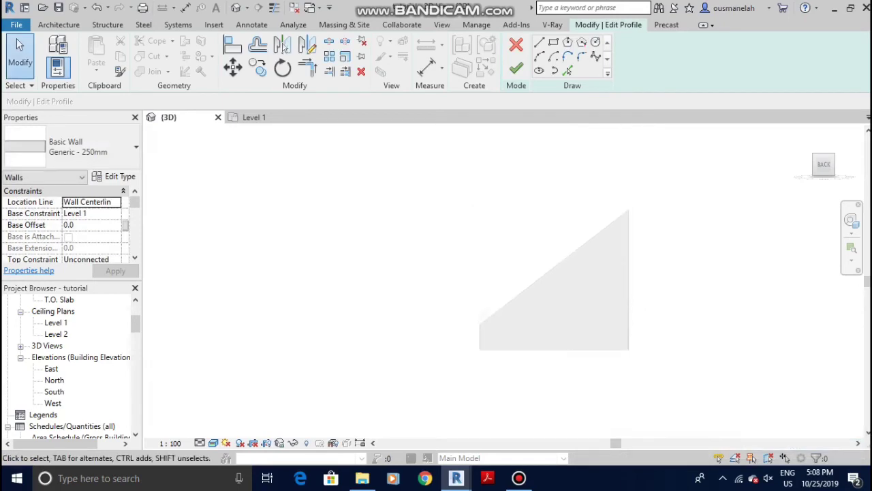
middle_click_drag(617, 306, 545, 309, "shift")
scroll(590, 308, "up", 2)
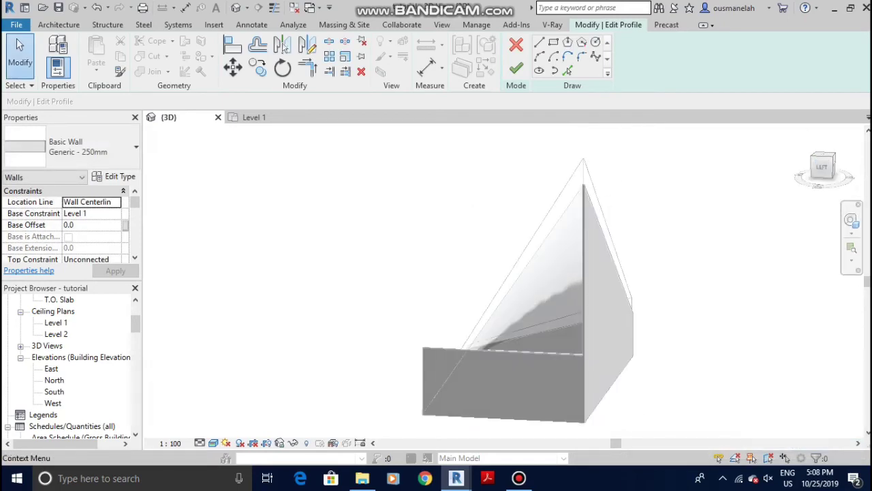
left_click(821, 166)
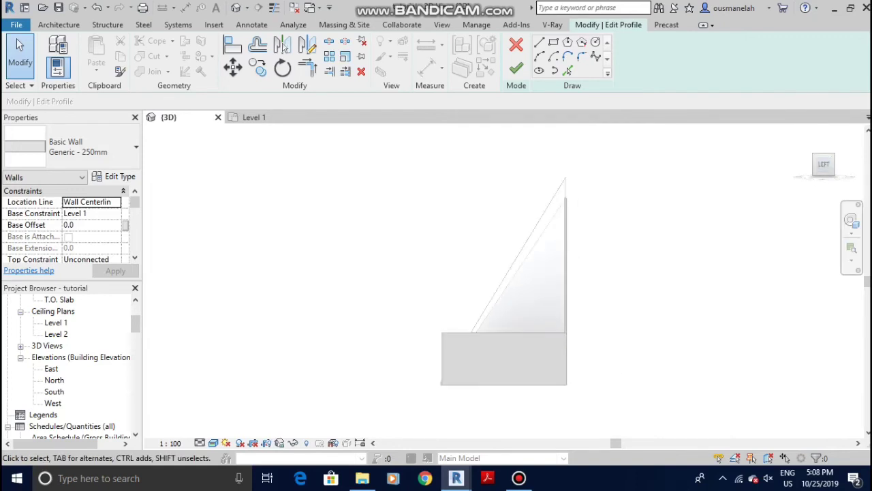
left_click(516, 68)
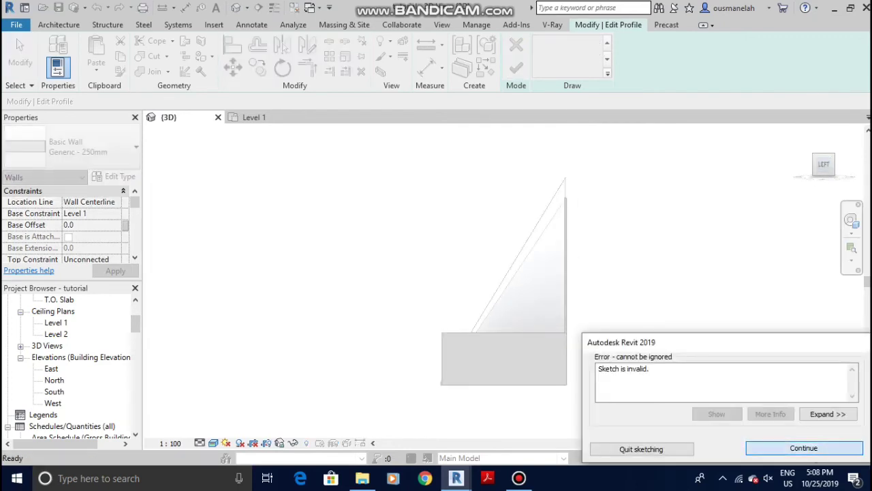
key("Return")
left_click(516, 45)
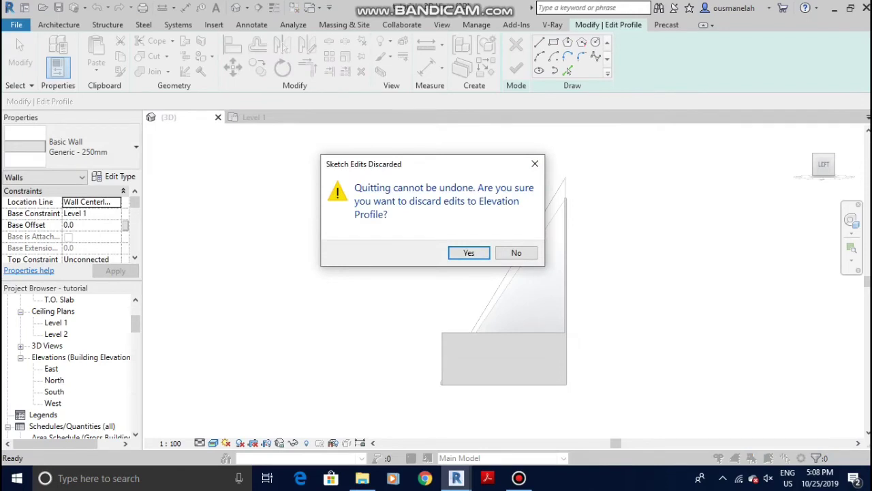
key("Return")
Open the left wall's profile for editing and add the slab's lower sloping edge as a profile line.
scroll(508, 325, "up", 2)
double_click(506, 351)
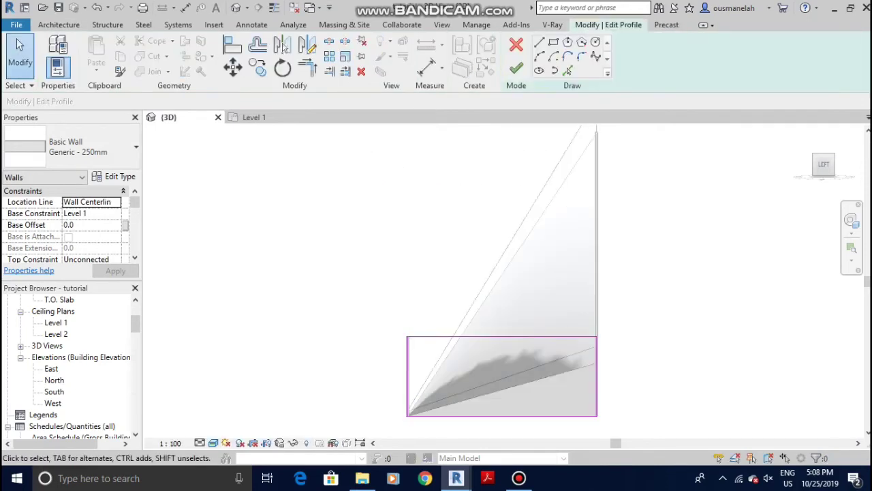
left_click(568, 71)
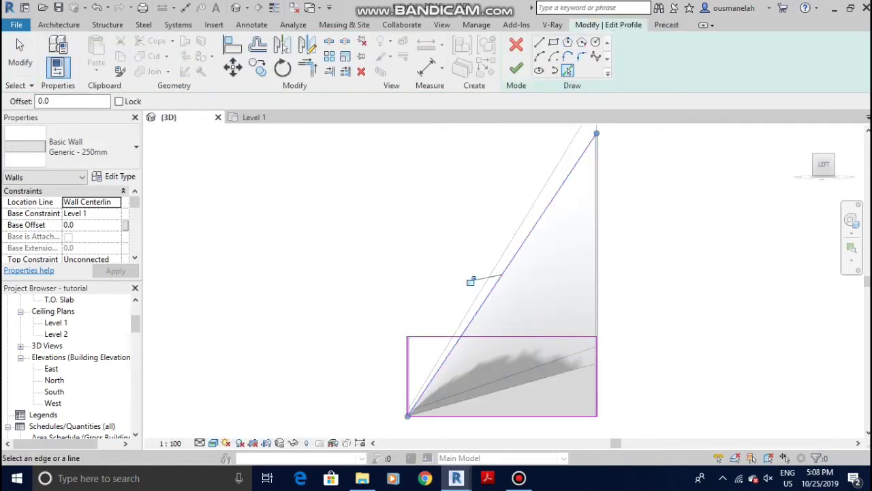
key("Escape")
Delete the top line and the left vertical line of the left wall's profile.
right_click(431, 337)
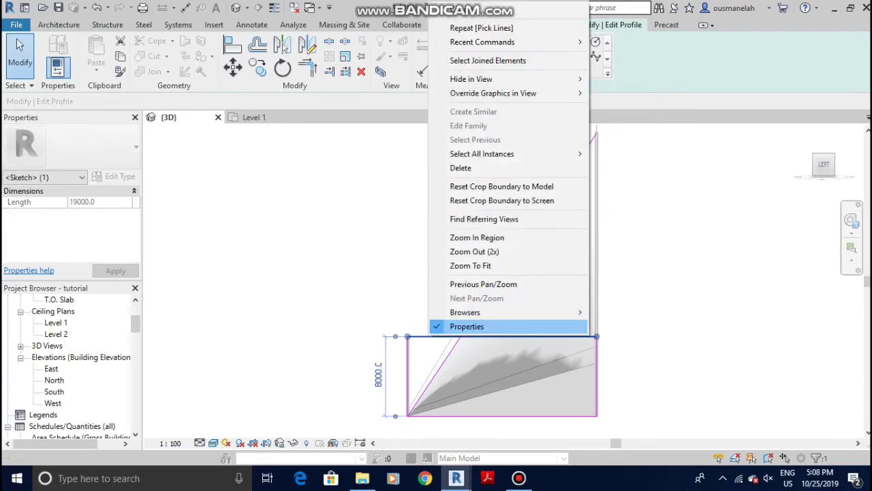
left_click(439, 167)
left_click(408, 371)
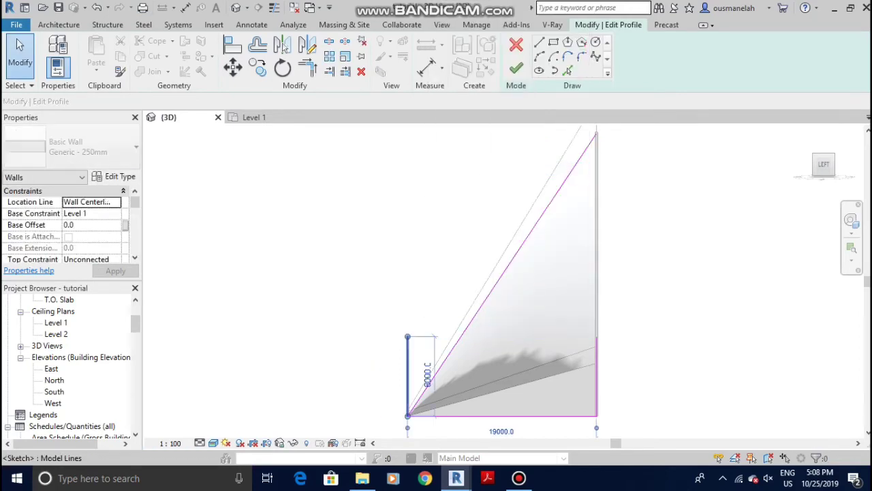
right_click(408, 351)
left_click(439, 182)
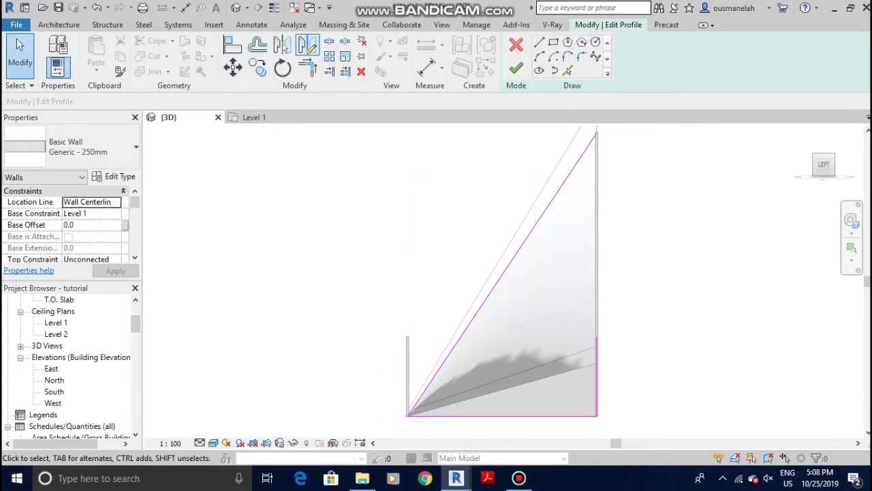
Join the sloping line to the right vertical line at the upper corner and finish the left wall's profile.
left_click(307, 68)
left_click(522, 245)
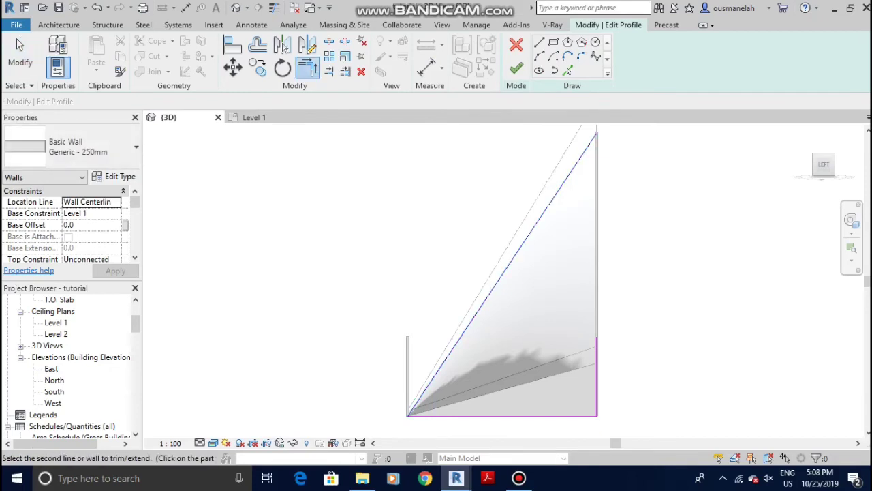
left_click(516, 68)
scroll(650, 314, "down", 2)
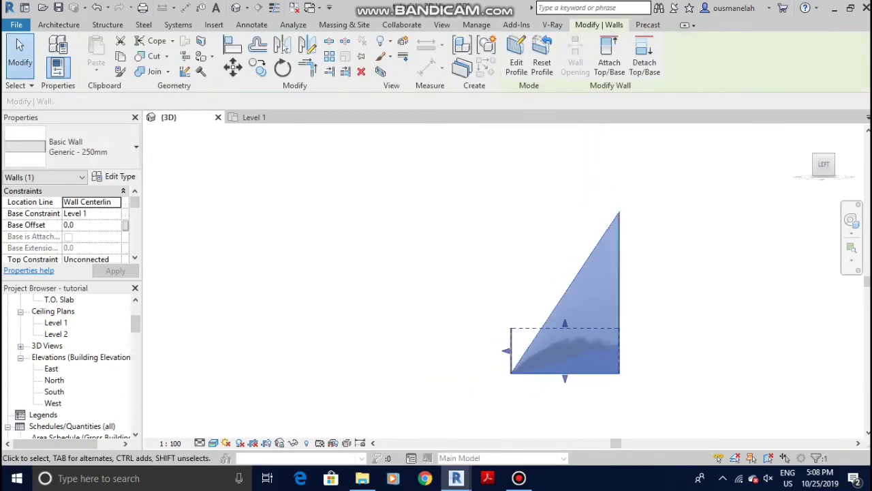
key("Escape")
Delete the rectangular back wall along the slab's low edge.
scroll(654, 330, "down", 1)
middle_click_drag(558, 341, 627, 358, "shift")
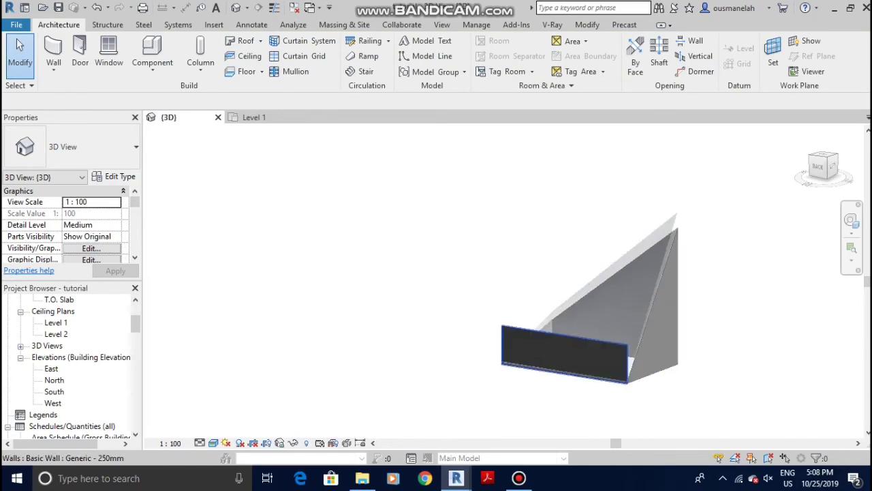
left_click(579, 355)
right_click(580, 356)
left_click(612, 298)
scroll(565, 347, "down", 1)
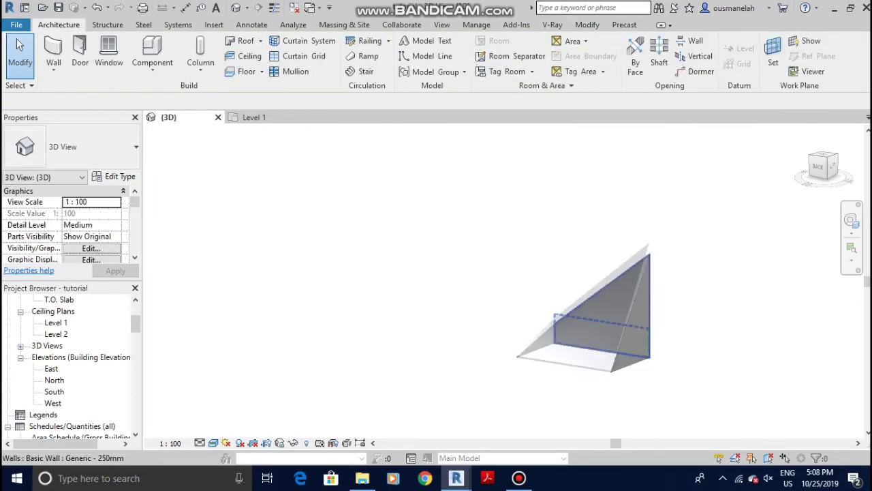
middle_click_drag(566, 347, 647, 348, "shift")
middle_click_drag(581, 363, 477, 320, "shift")
scroll(645, 368, "up", 2)
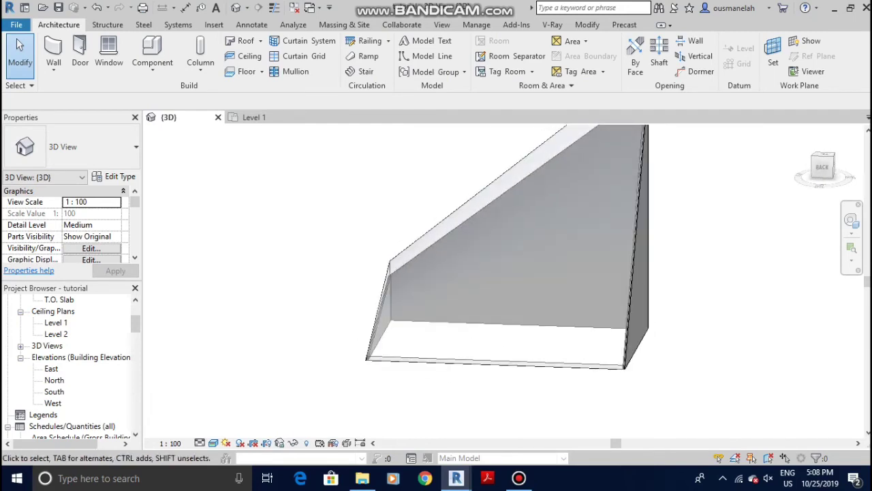
scroll(473, 311, "down", 2)
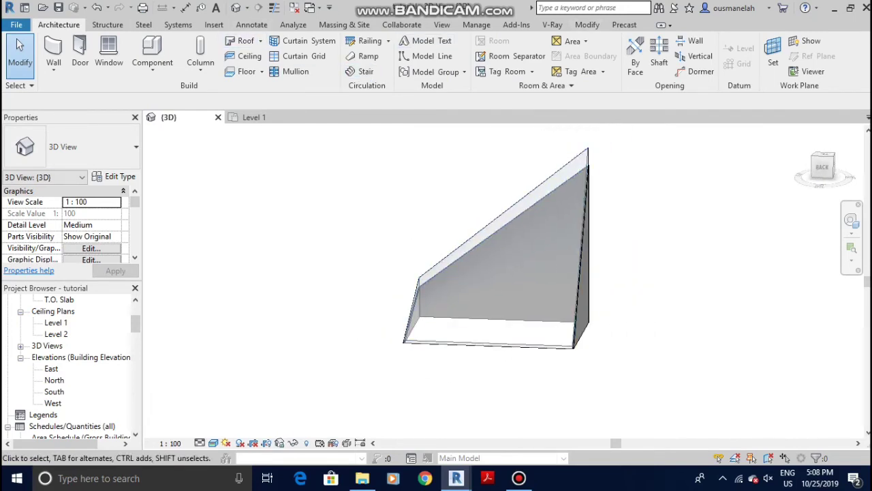
left_click(587, 24)
key("p")
key("t")
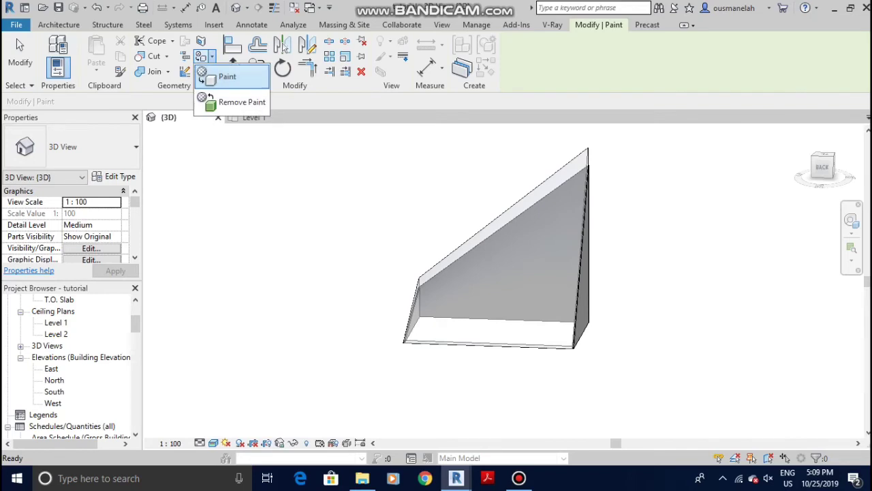
scroll(266, 196, "down", 2)
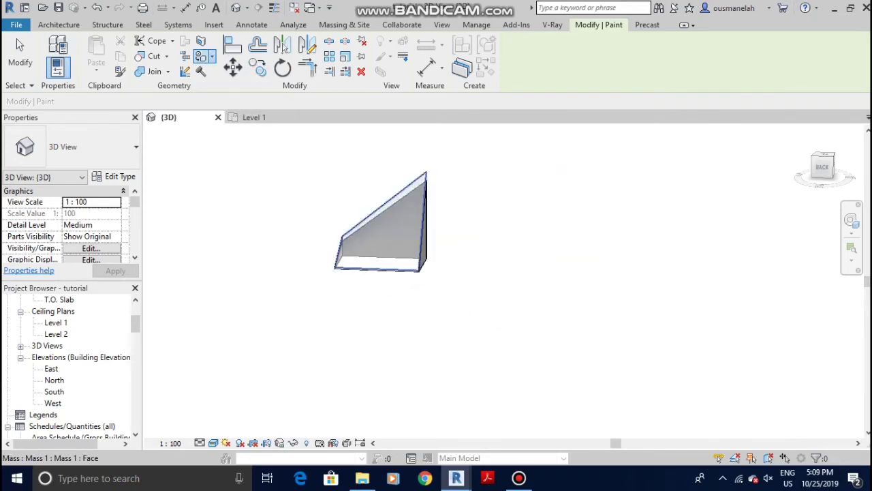
scroll(353, 240, "up", 2)
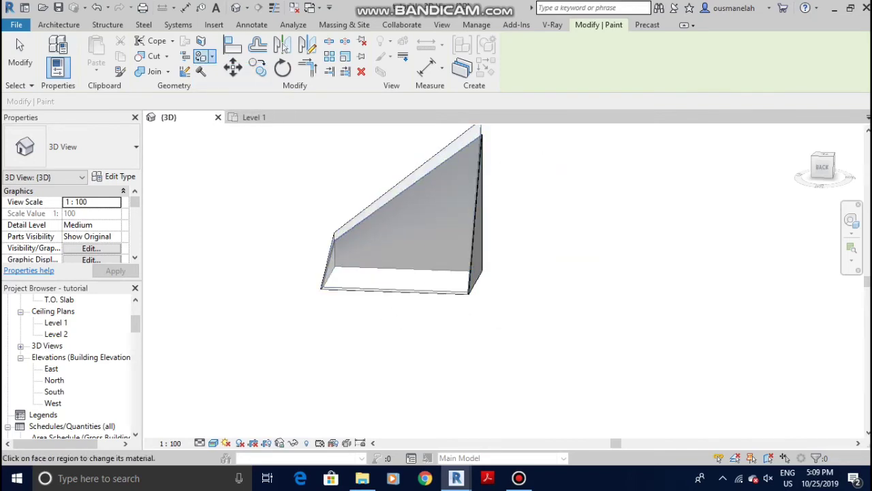
key("Escape")
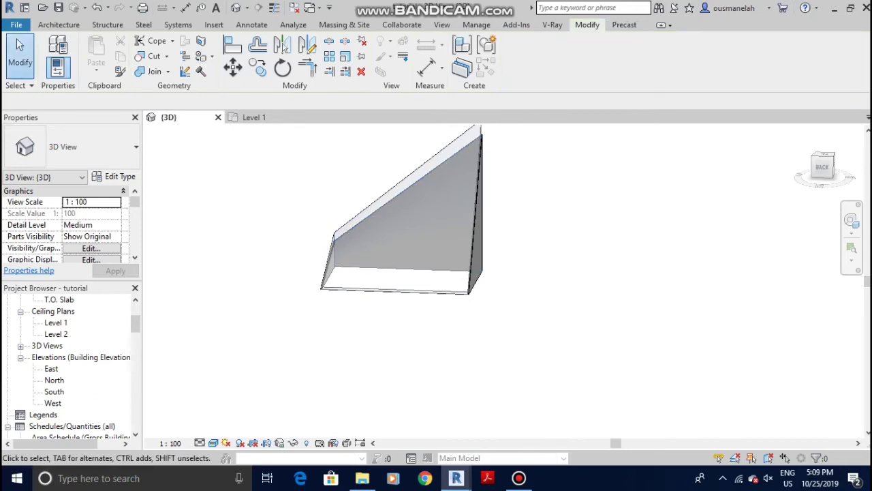
key("z")
key("o")
key("p")
key("t")
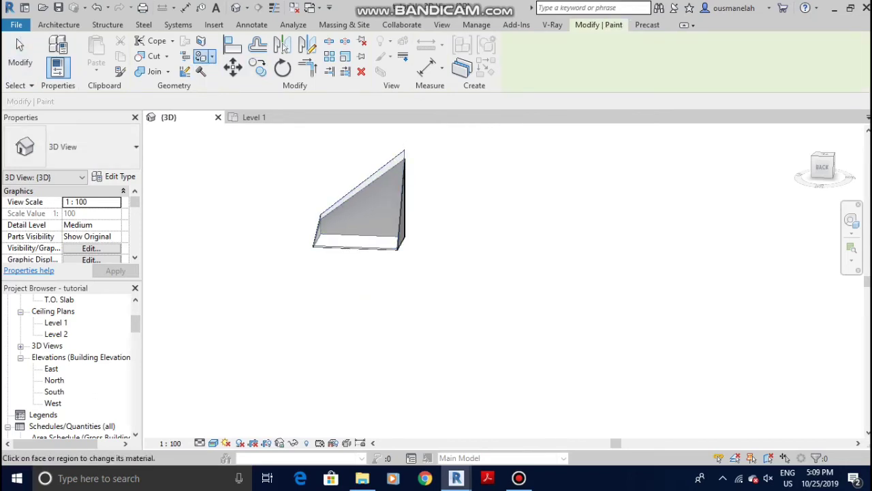
key("Escape")
scroll(339, 230, "down", 2)
mouse_move(338, 230)
middle_mouse_down("shift")
mouse_move(357, 235)
mouse_move(373, 220)
middle_mouse_up("shift")
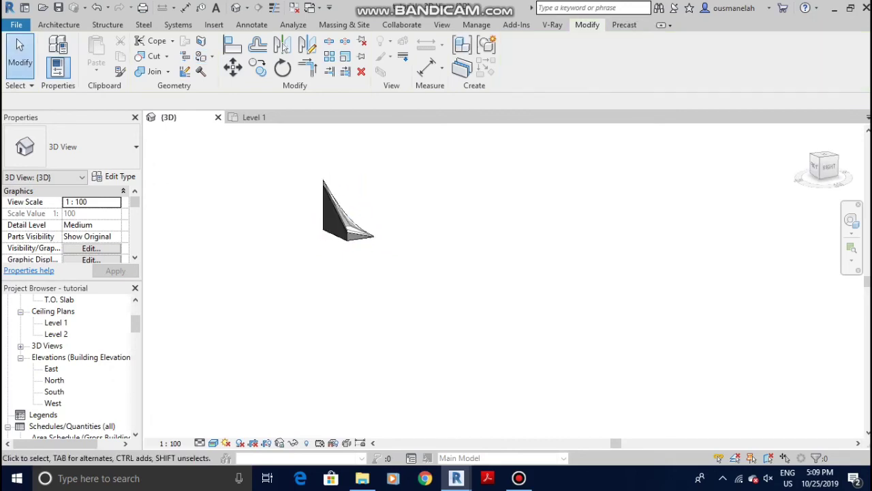
scroll(373, 220, "up", 2)
scroll(278, 203, "up", 2)
middle_click_drag(278, 202, 328, 220, "shift")
scroll(328, 220, "up", 2)
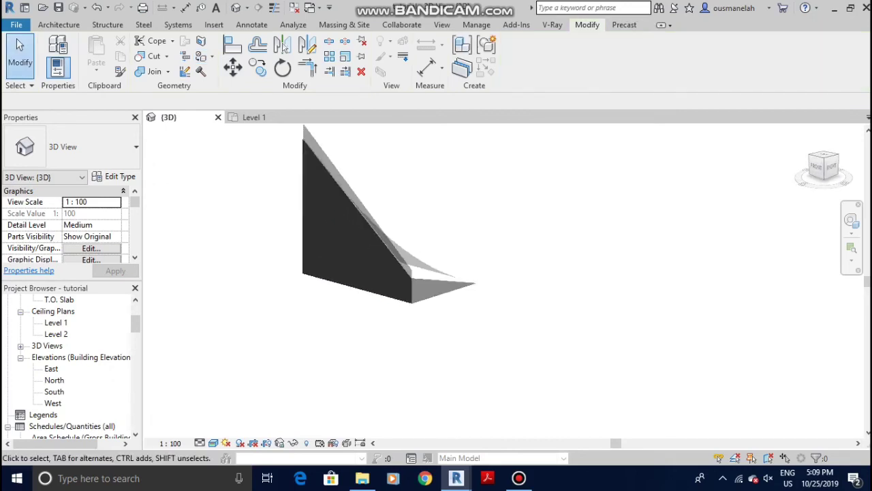
middle_click_drag(436, 293, 531, 332)
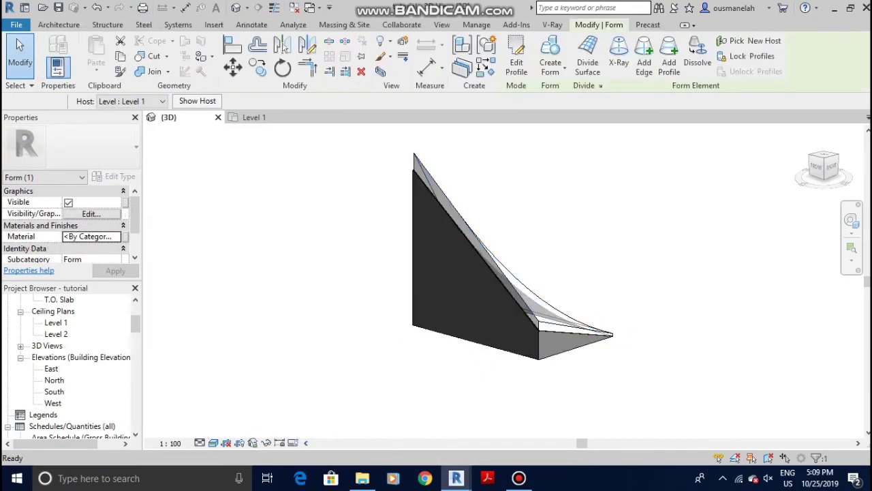
key("Escape")
Change the sloping-topped front wall's type from the generic basic wall to the Storefront curtain wall.
middle_click_drag(518, 272, 555, 273, "shift")
scroll(555, 273, "up", 2)
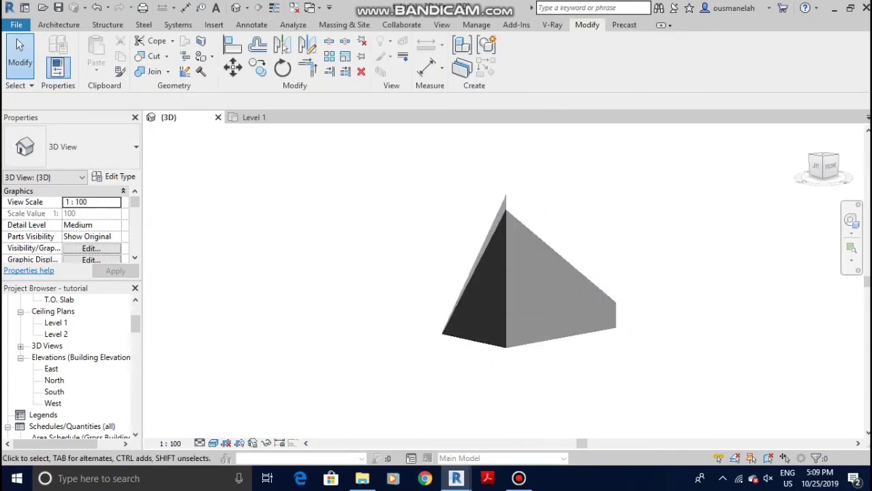
left_click(552, 273)
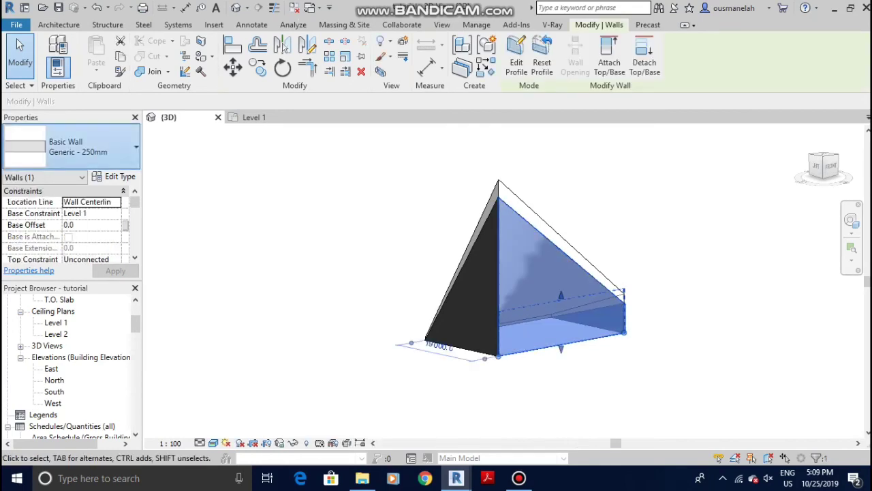
left_click(74, 147)
scroll(83, 259, "down", 2)
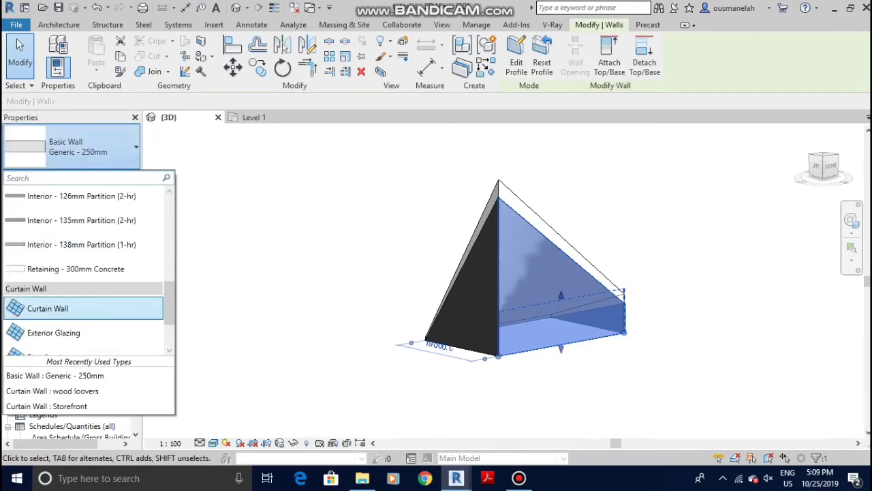
left_click(82, 308)
left_click(75, 147)
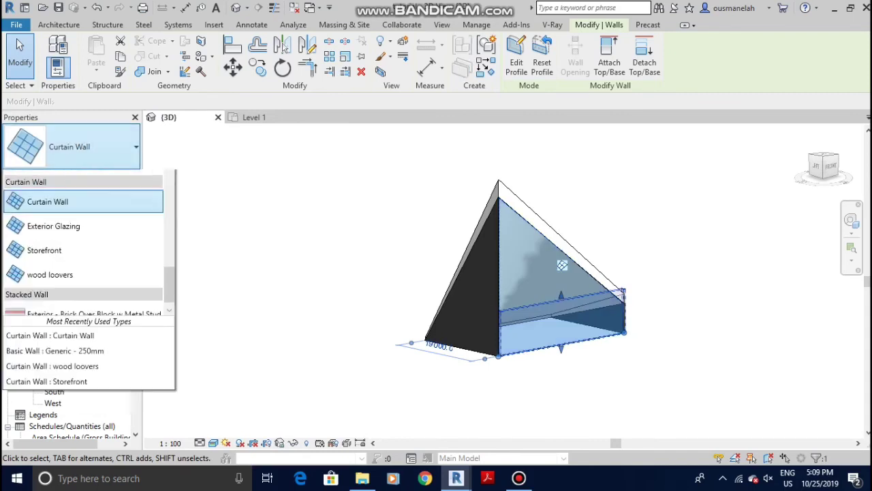
left_click(81, 276)
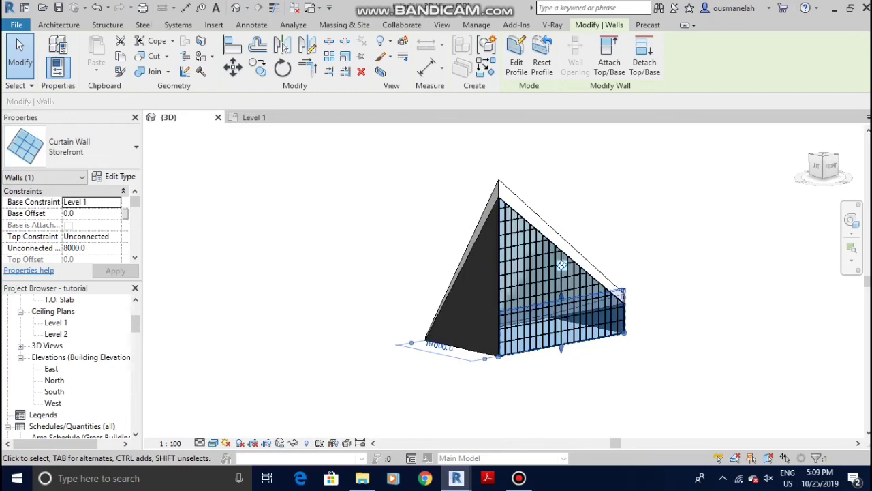
key("Escape")
Open the warped slab mass for in-place editing and select its entire form.
scroll(702, 333, "down", 1)
mouse_move(702, 334)
middle_mouse_down("shift")
mouse_move(551, 337)
mouse_move(693, 338)
middle_mouse_up("shift")
scroll(551, 337, "up", 2)
scroll(670, 265, "down", 2)
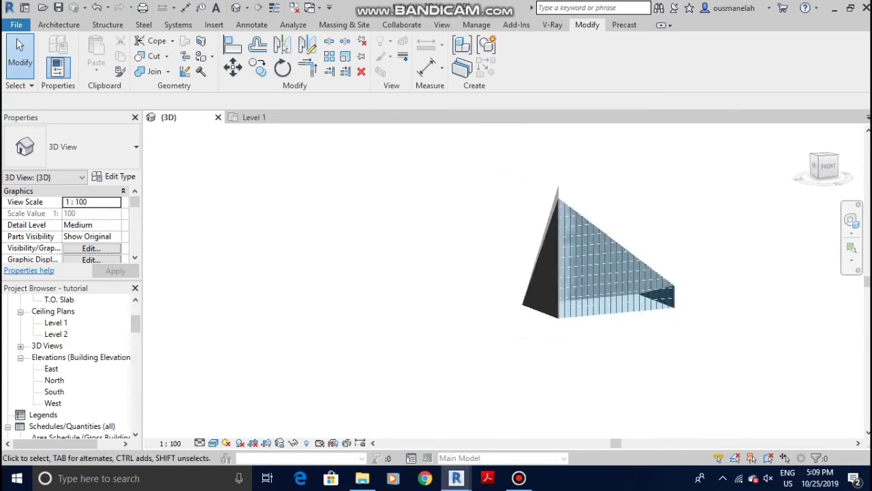
middle_click_drag(669, 266, 463, 267, "shift")
middle_click_drag(639, 262, 555, 263, "shift")
scroll(595, 247, "up", 2)
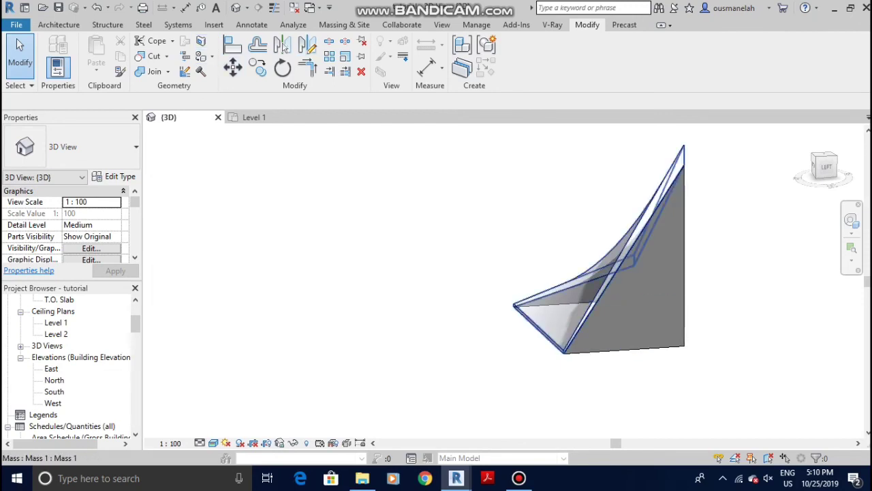
double_click(623, 250)
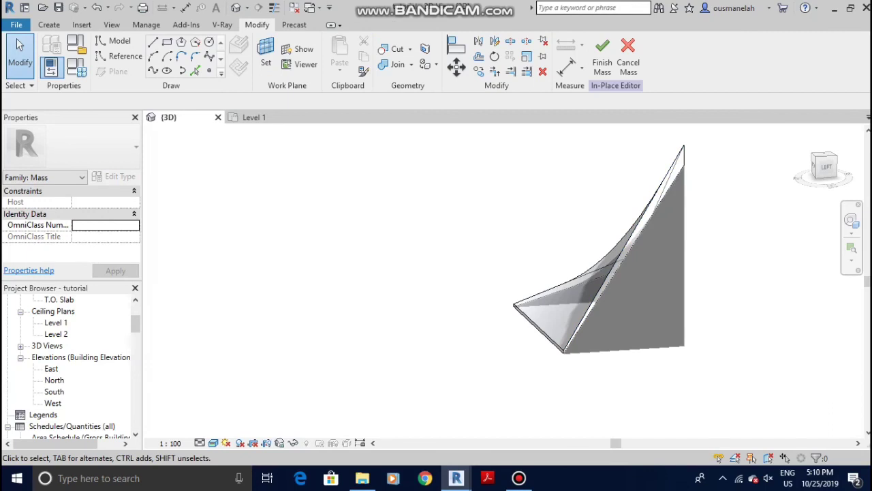
key("Tab")
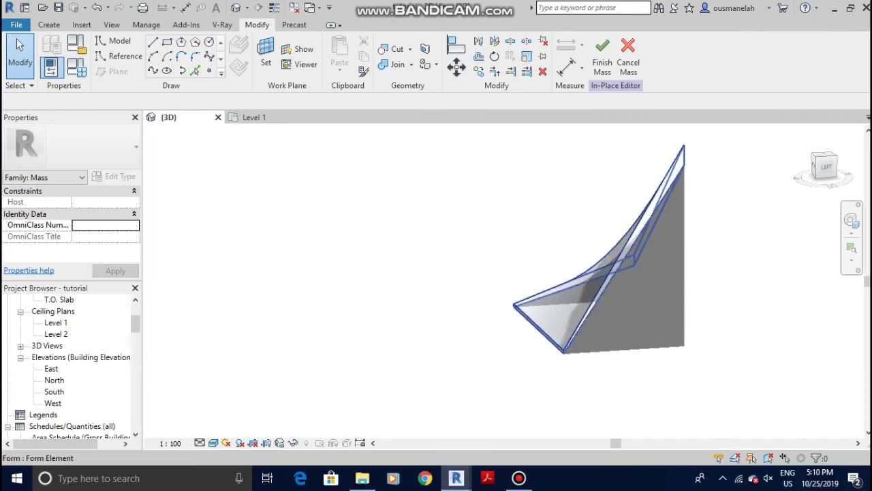
left_click(624, 249)
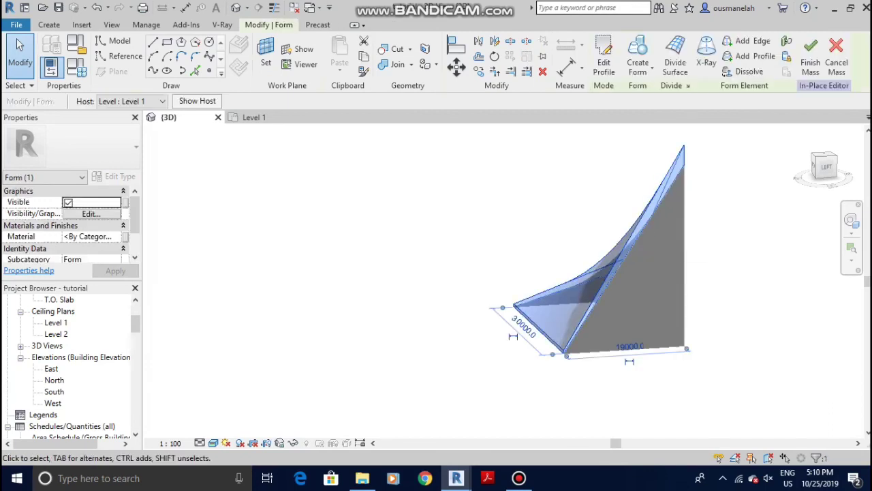